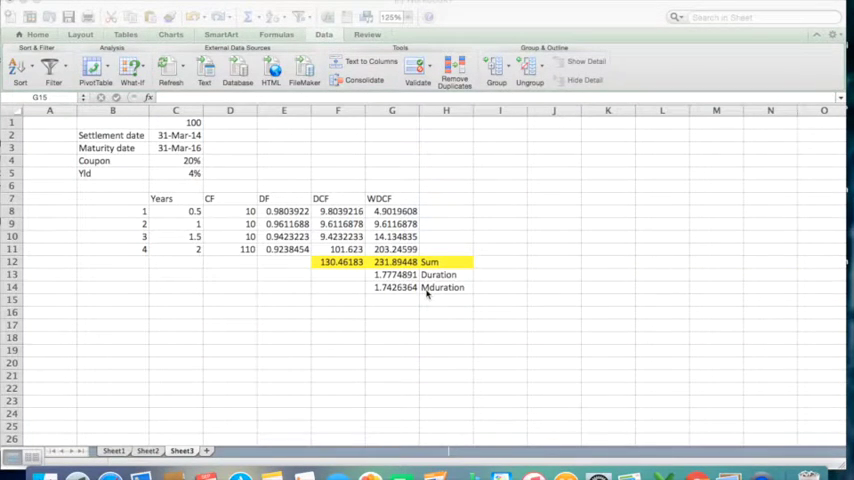
# - Review the Duration and Mduration labels and the modified duration formula in G14
pyautogui.moveTo(438, 275); pyautogui.dragTo(440, 288)
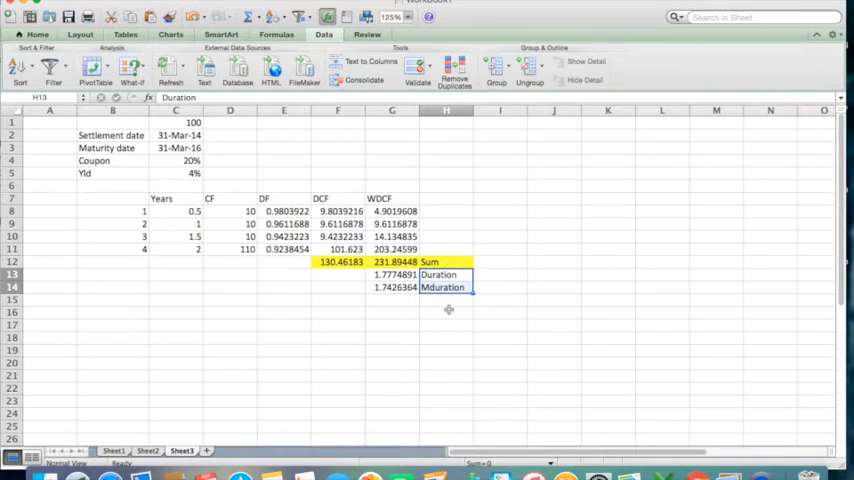
pyautogui.click(444, 278)
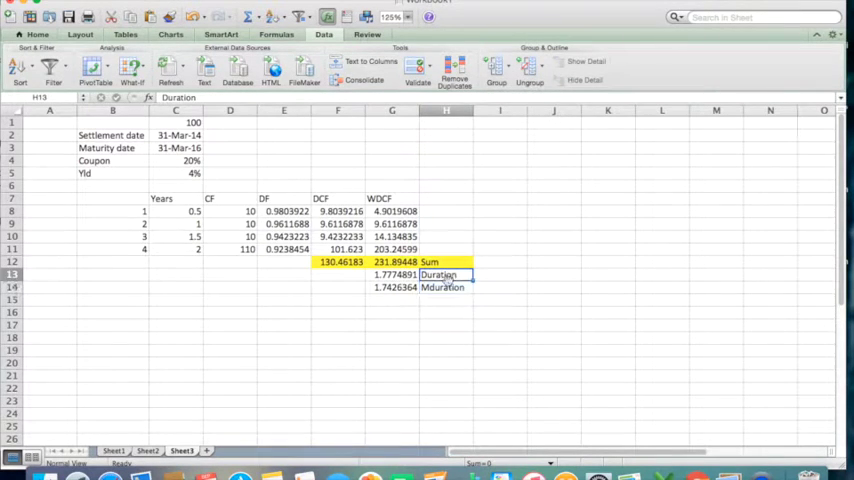
pyautogui.click(449, 289)
pyautogui.hotkey('shift', 'Up')
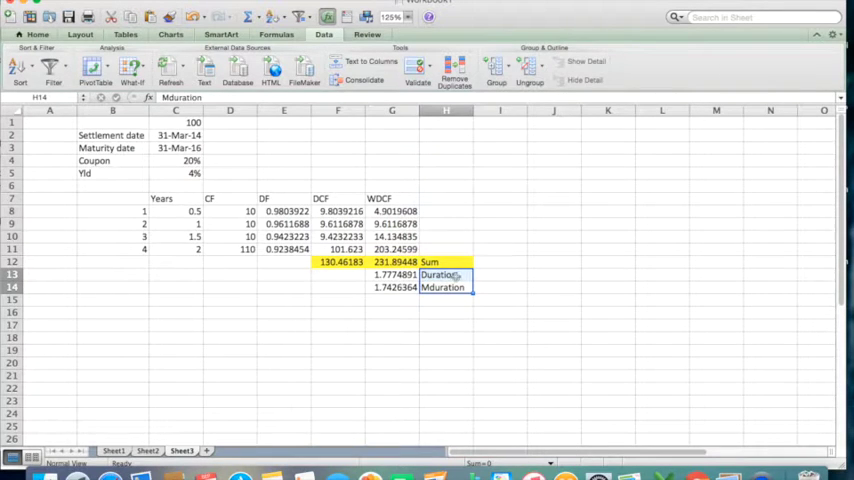
pyautogui.press('Down')
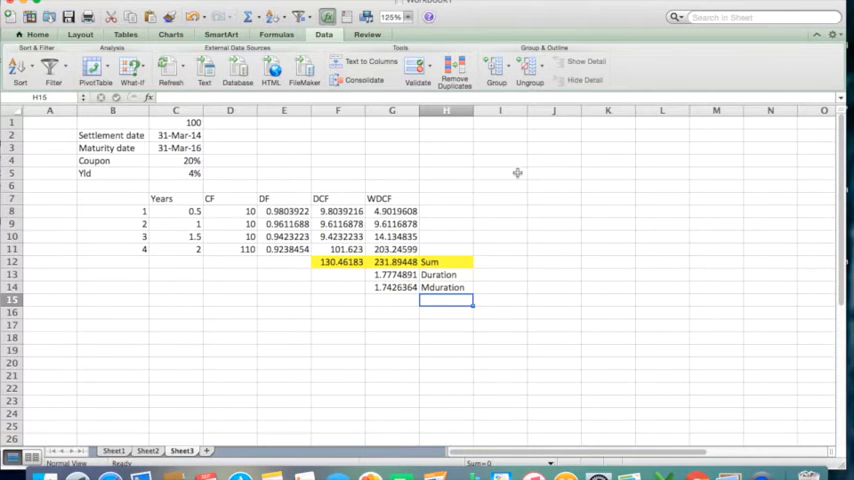
pyautogui.press('Up')
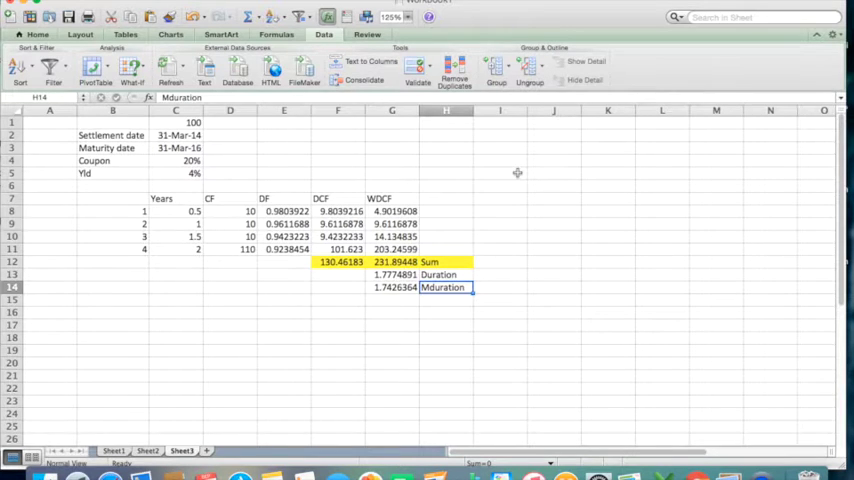
pyautogui.click(452, 273)
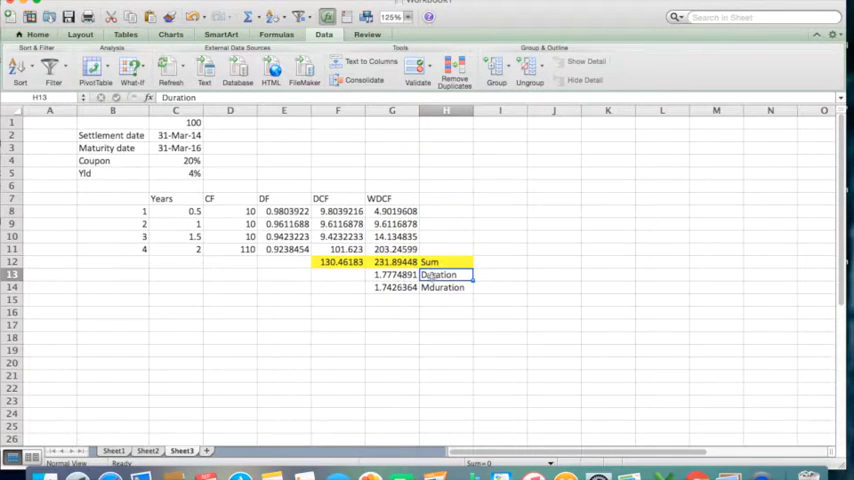
pyautogui.click(410, 288)
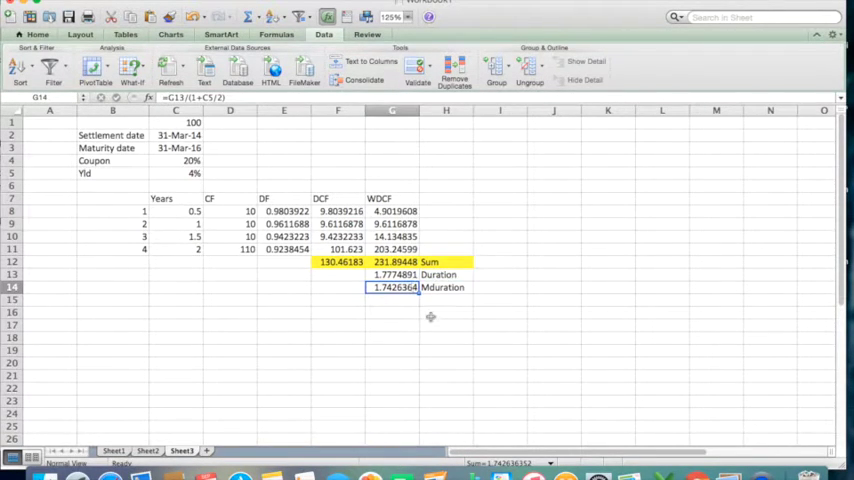
pyautogui.click(440, 302)
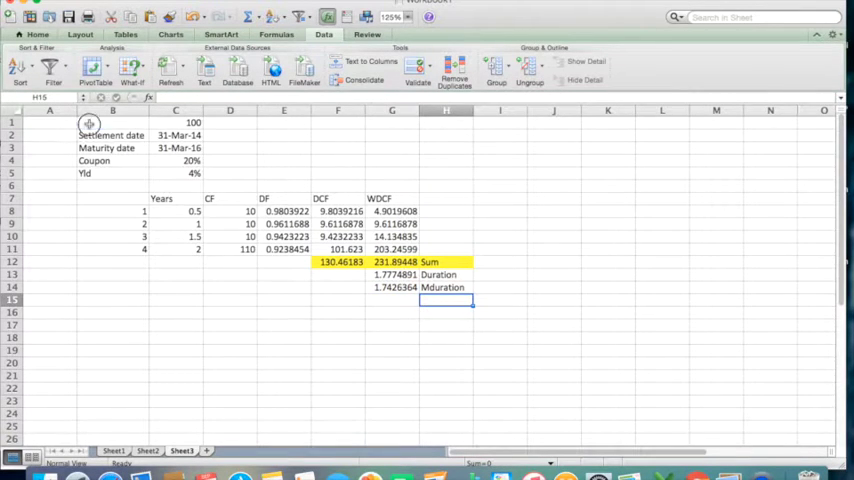
# - Paste a copy of the bond table B1:H12 at J1 and narrow column A
pyautogui.moveTo(86, 118)
pyautogui.mouseDown()
pyautogui.moveTo(413, 240)
pyautogui.moveTo(435, 258)
pyautogui.mouseUp()
pyautogui.hotkey('ctrl', 'c')
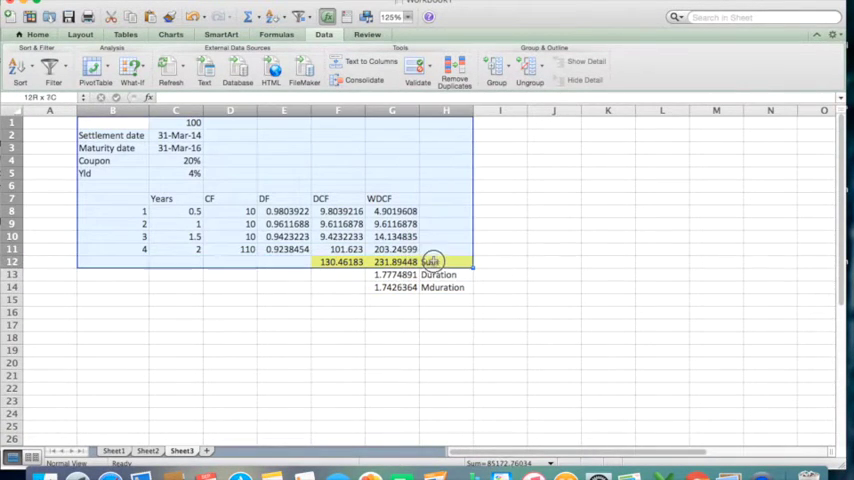
pyautogui.click(536, 122)
pyautogui.hotkey('ctrl', 'v')
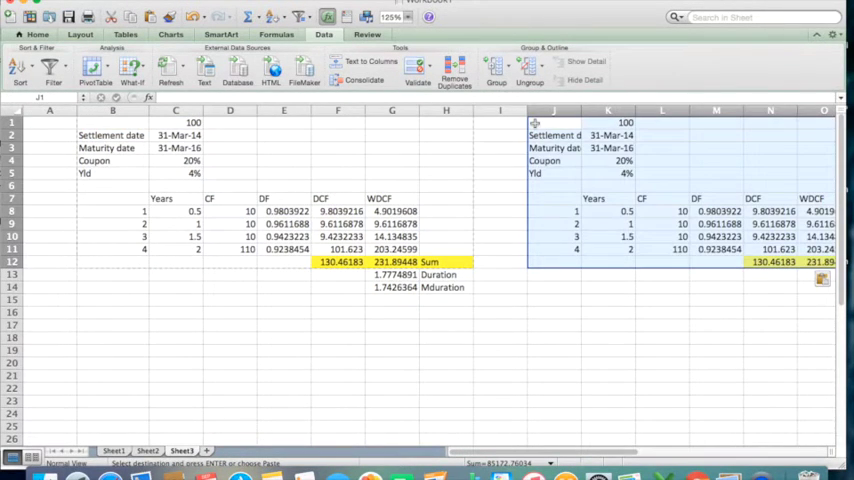
pyautogui.press('Right')
pyautogui.press('Right')
pyautogui.press('Right')
pyautogui.press('Right')
pyautogui.press('Right')
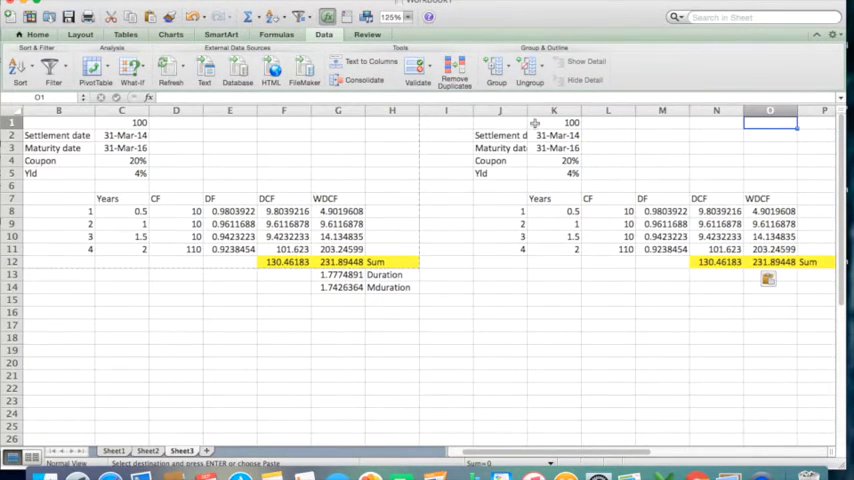
pyautogui.press('Home')
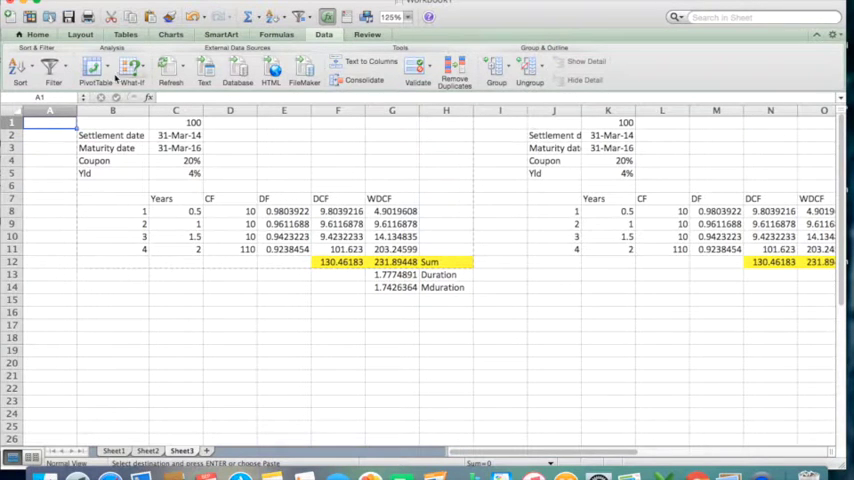
pyautogui.moveTo(77, 110); pyautogui.dragTo(26, 109)
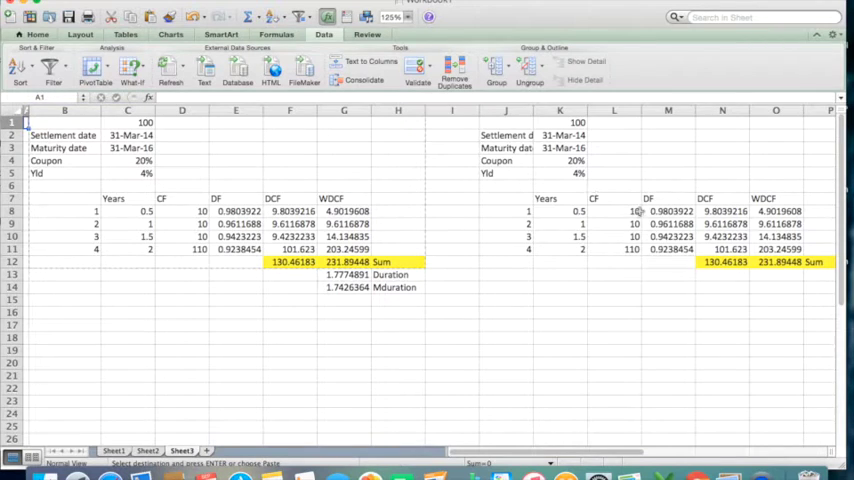
# - Point the copy's discount factors M8:M11 at its own yield $K$5 instead of $C$5
pyautogui.click(660, 211)
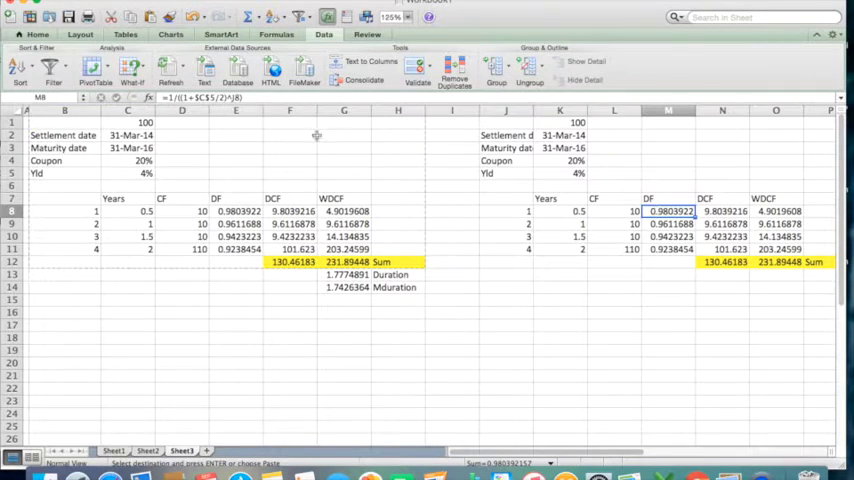
pyautogui.click(202, 97)
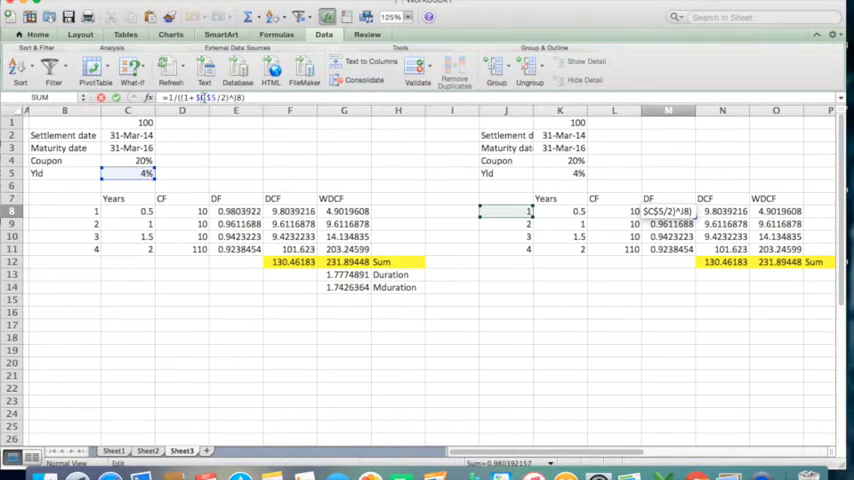
pyautogui.write('K')
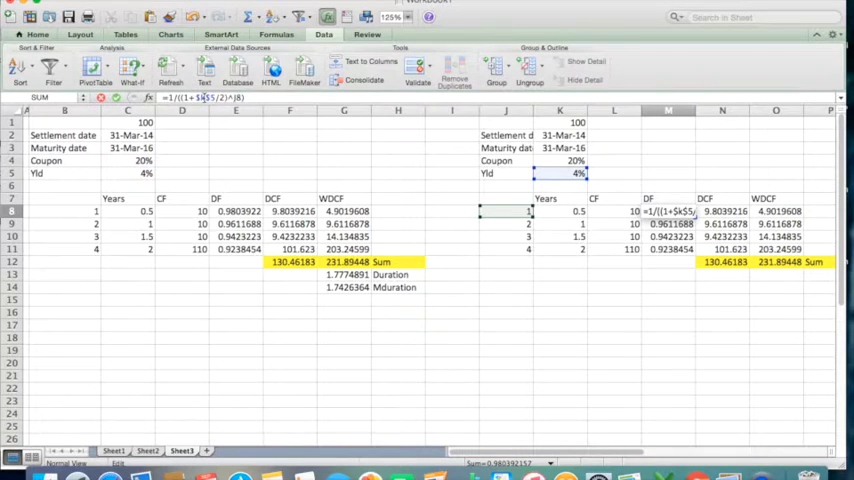
pyautogui.press('Return')
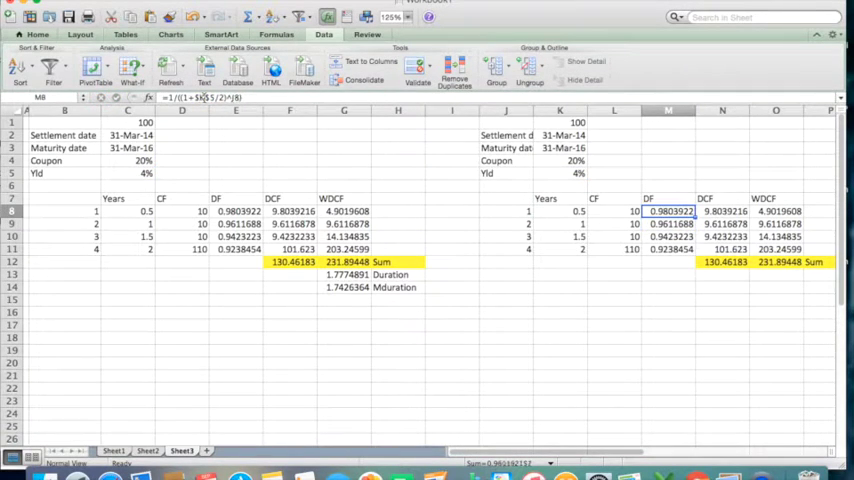
pyautogui.moveTo(668, 212); pyautogui.dragTo(668, 249)
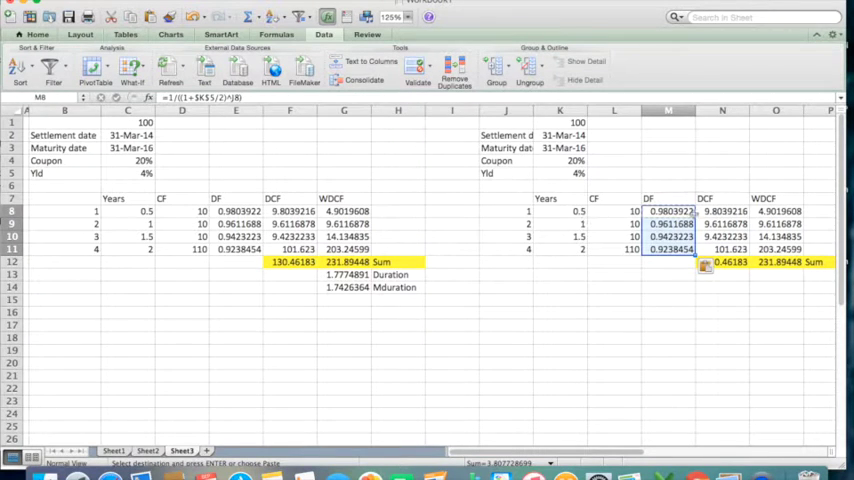
pyautogui.press('Up')
pyautogui.press('Left')
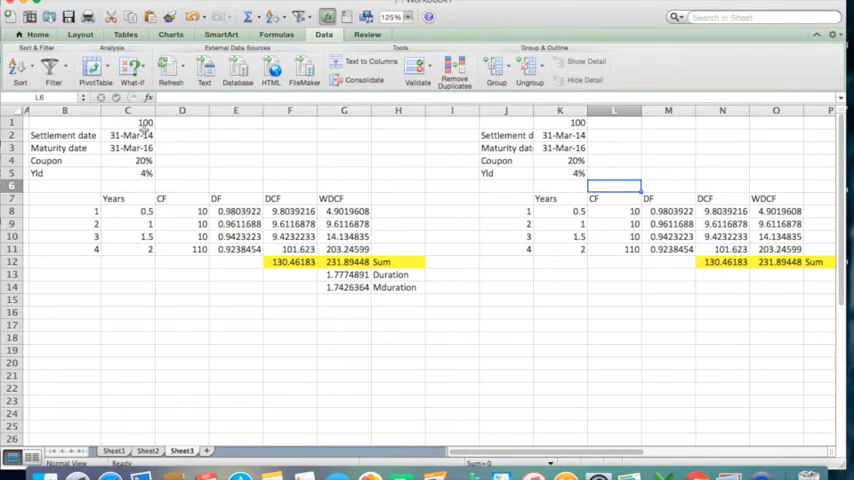
# - Change the copy's yield in K5 to 4.01%, dropping its DCF total to 130.4391
pyautogui.moveTo(30, 122)
pyautogui.mouseDown()
pyautogui.moveTo(337, 295)
pyautogui.moveTo(398, 287)
pyautogui.mouseUp()
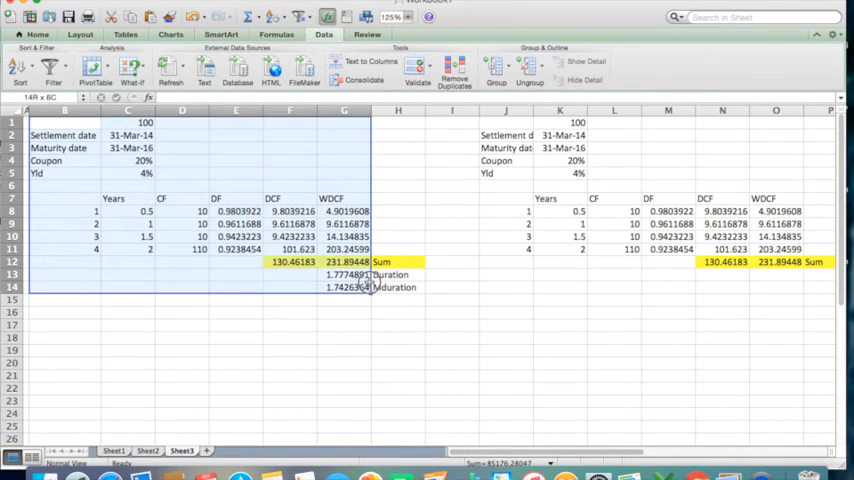
pyautogui.click(524, 123)
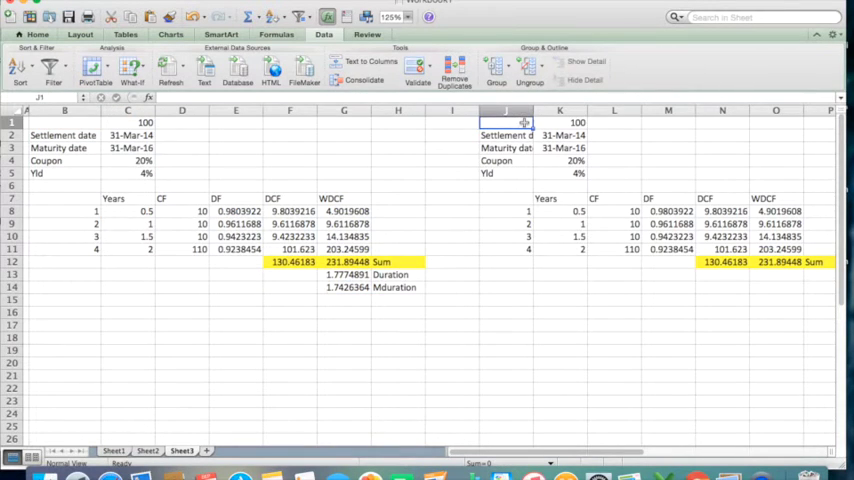
pyautogui.click(575, 173)
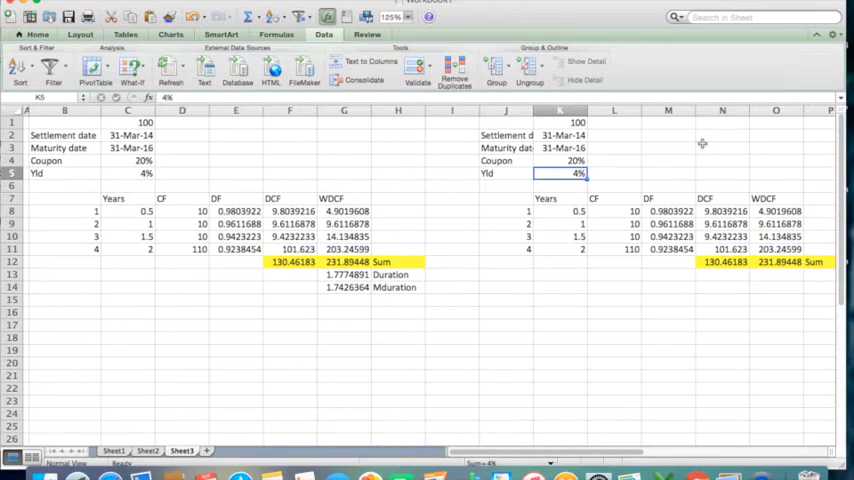
pyautogui.click(392, 289)
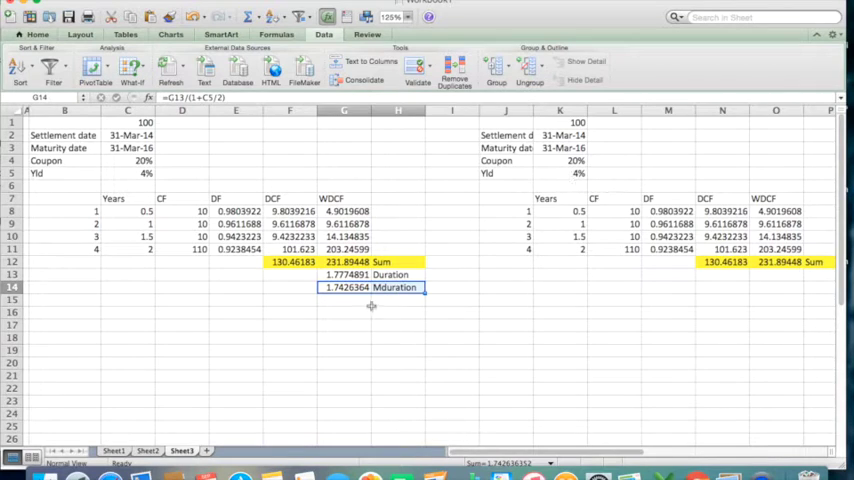
pyautogui.click(551, 173)
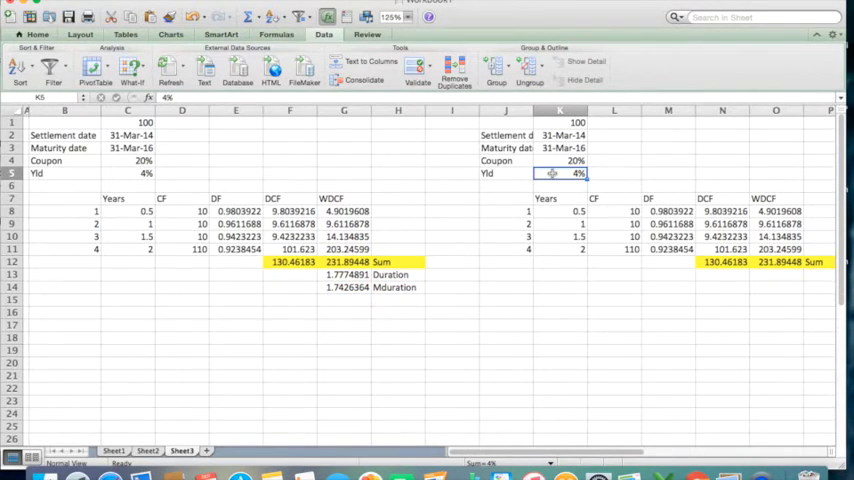
pyautogui.doubleClick(551, 173)
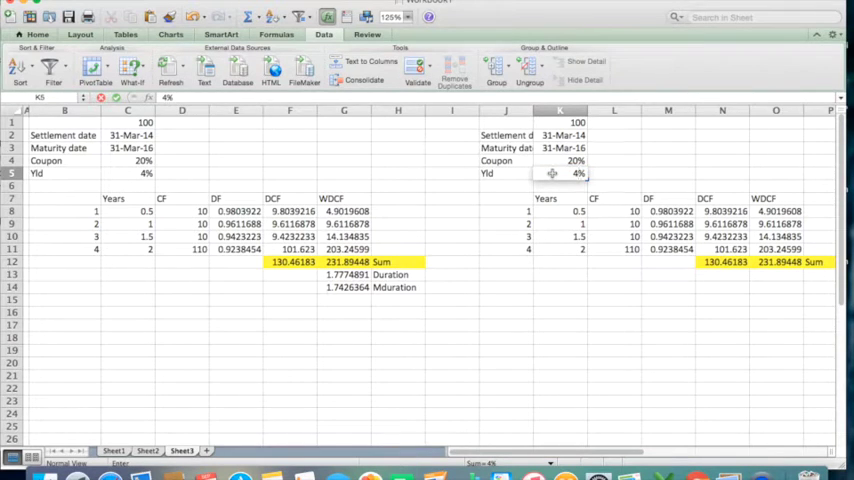
pyautogui.write('4.01')
pyautogui.press('Return')
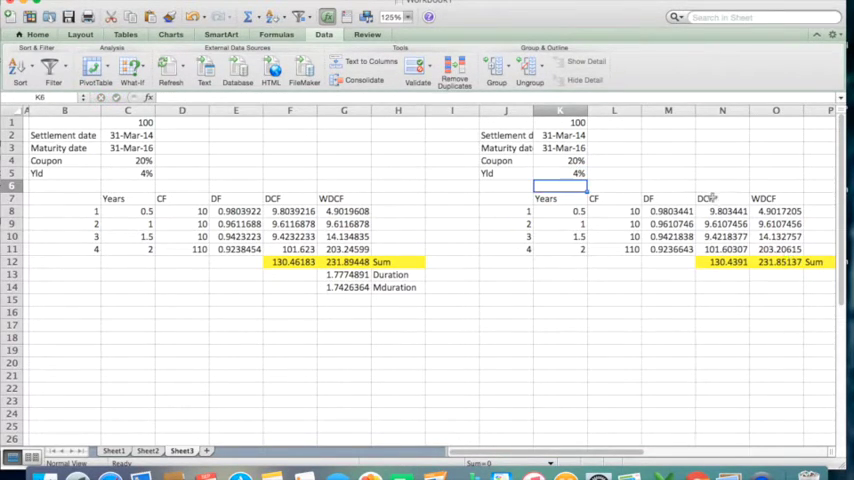
pyautogui.click(722, 262)
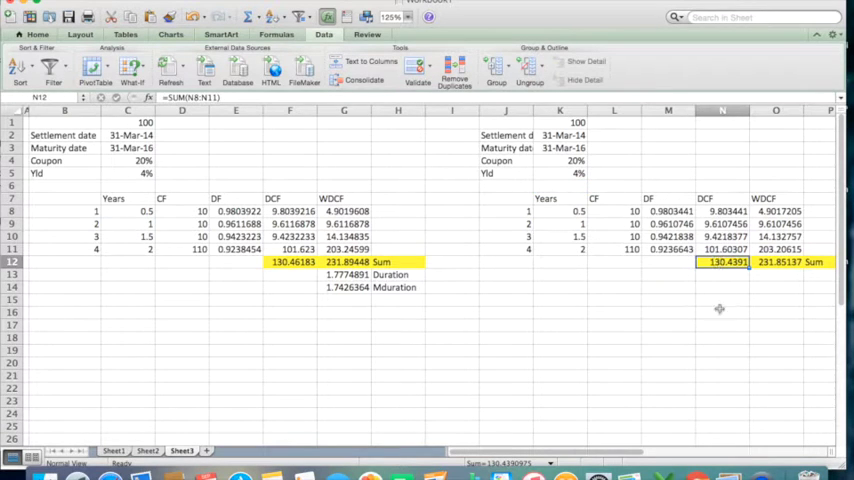
# - Compute the price change -0.022732 in N14 as =N12-F12
pyautogui.click(722, 290)
pyautogui.write('=')
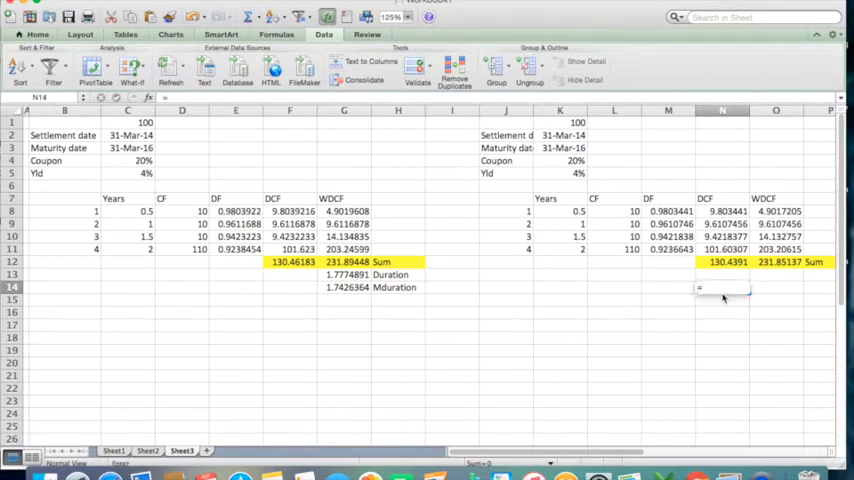
pyautogui.press('Up')
pyautogui.press('Up')
pyautogui.write('-')
pyautogui.press('Left')
pyautogui.press('Left')
pyautogui.press('Left')
pyautogui.press('Left')
pyautogui.press('Left')
pyautogui.press('Left')
pyautogui.press('Left')
pyautogui.press('Up')
pyautogui.press('Up')
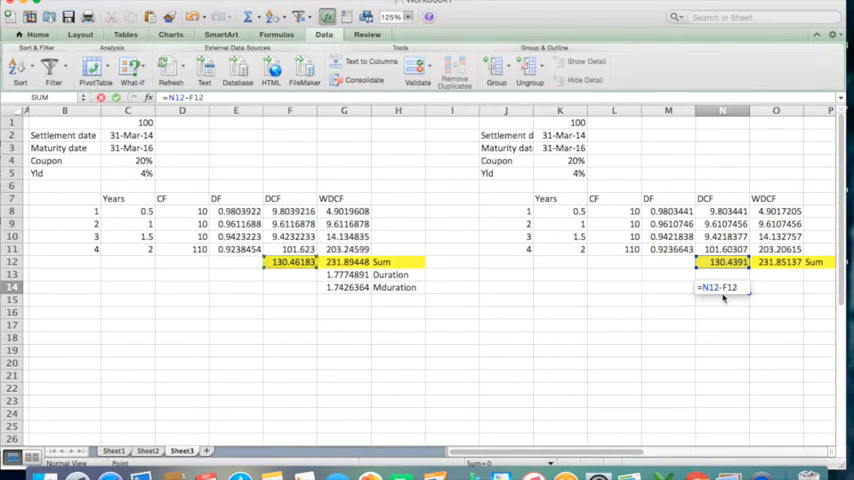
pyautogui.press('Return')
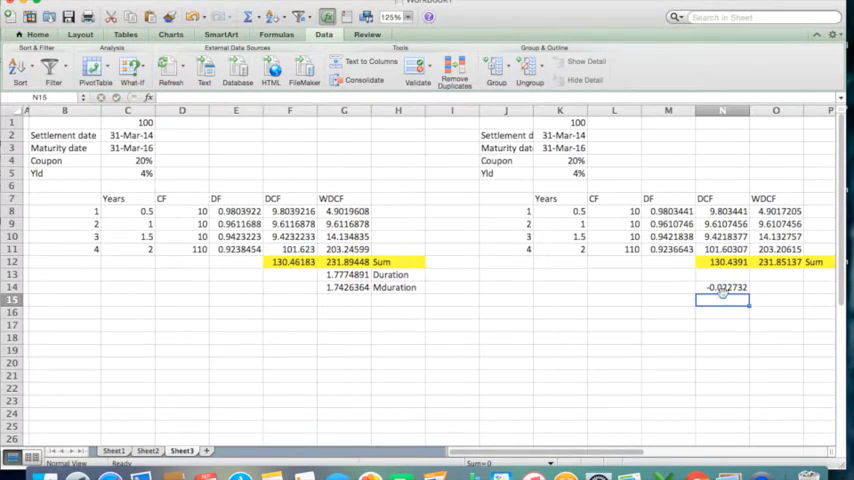
pyautogui.click(720, 288)
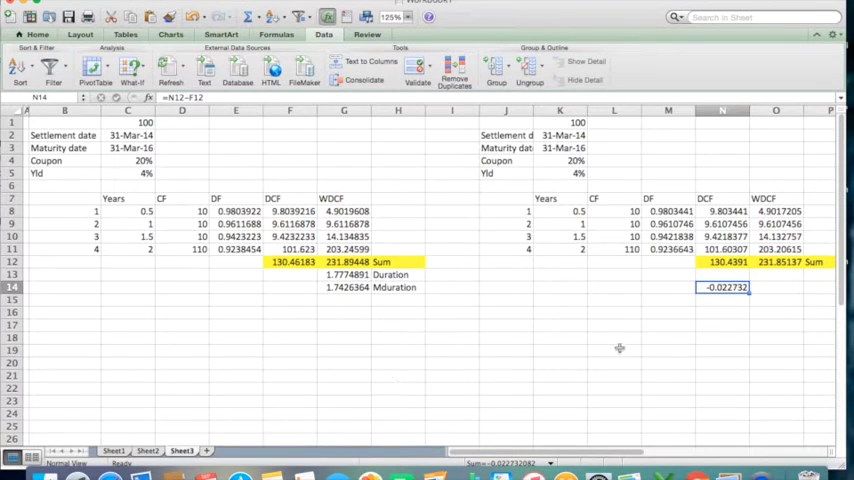
# - Compute the DV01 2.2734753 in G15 as =G14*F12/100
pyautogui.press('Down')
pyautogui.press('Left')
pyautogui.press('Left')
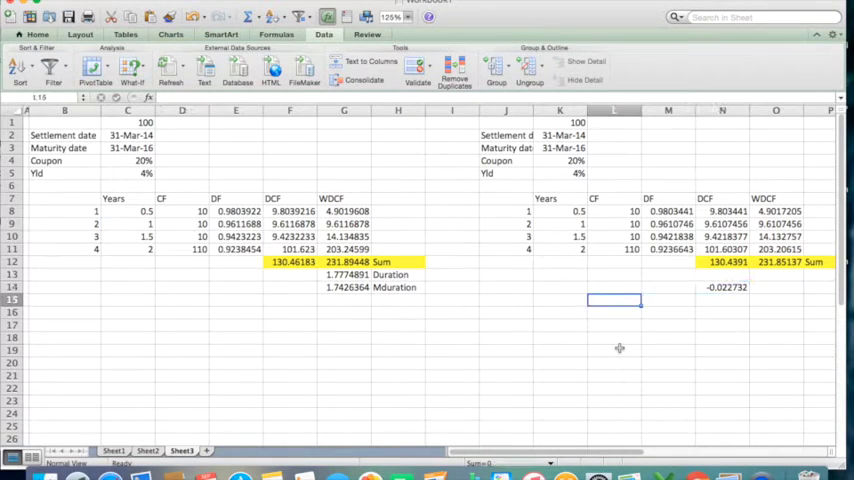
pyautogui.press('Left')
pyautogui.press('Left')
pyautogui.press('Left')
pyautogui.press('Left')
pyautogui.press('Left')
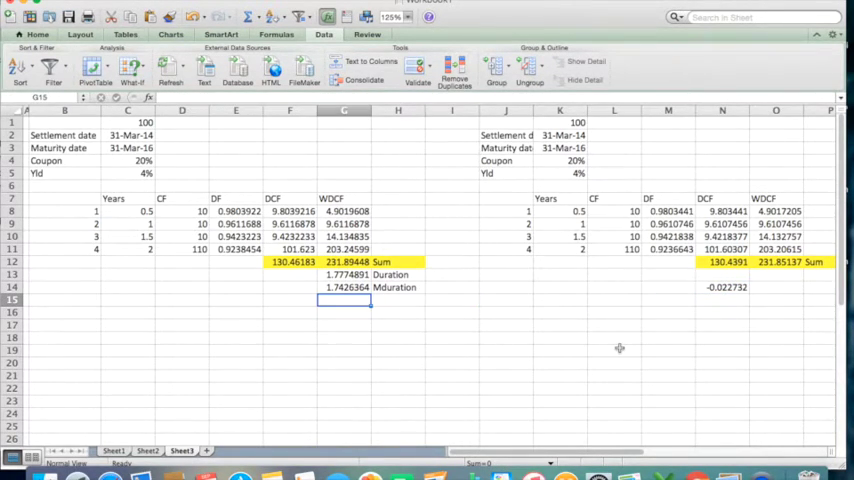
pyautogui.press('Right')
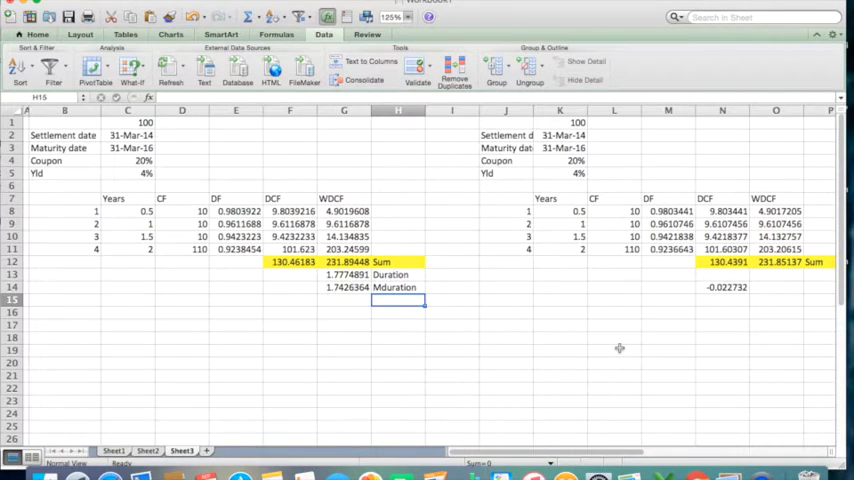
pyautogui.press('Left')
pyautogui.write('=')
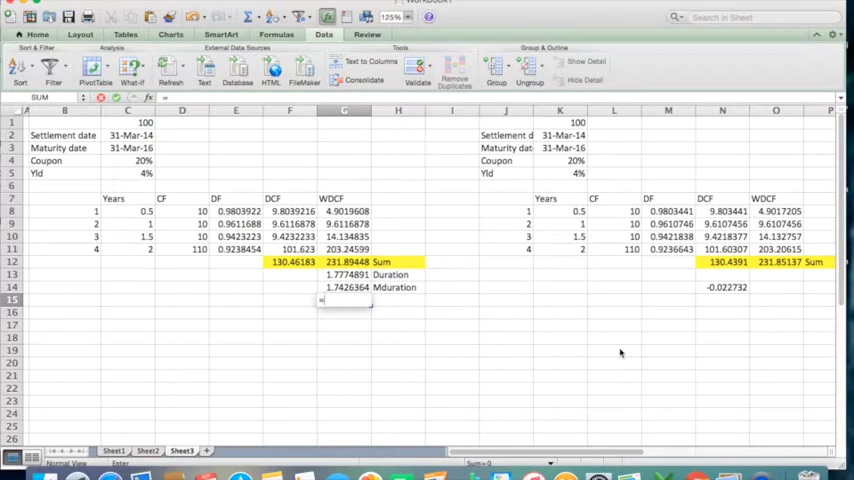
pyautogui.press('Up')
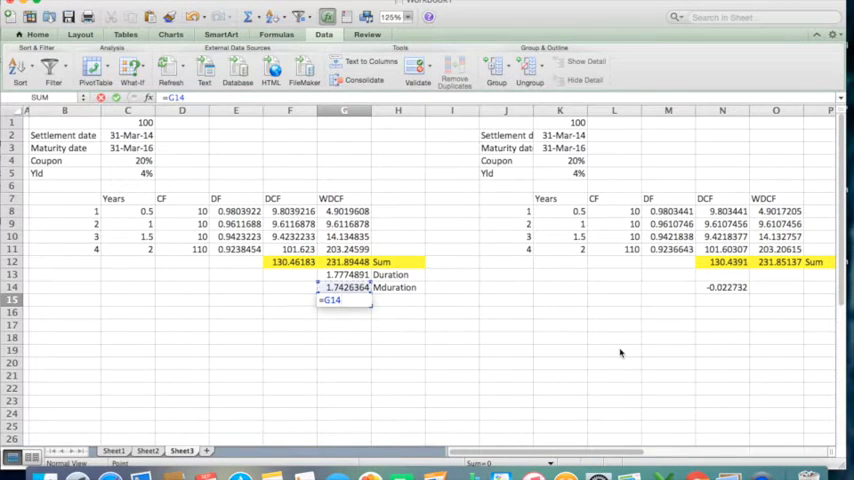
pyautogui.write('*')
pyautogui.press('Left')
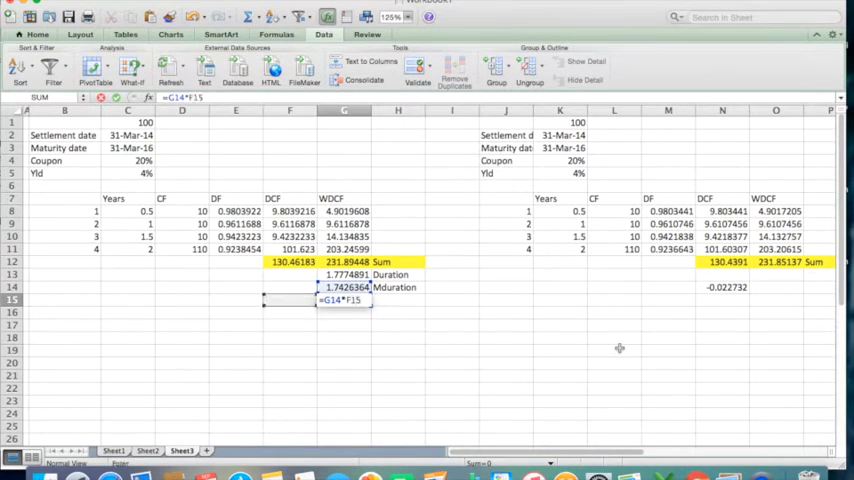
pyautogui.press('Up')
pyautogui.press('Up')
pyautogui.press('Up')
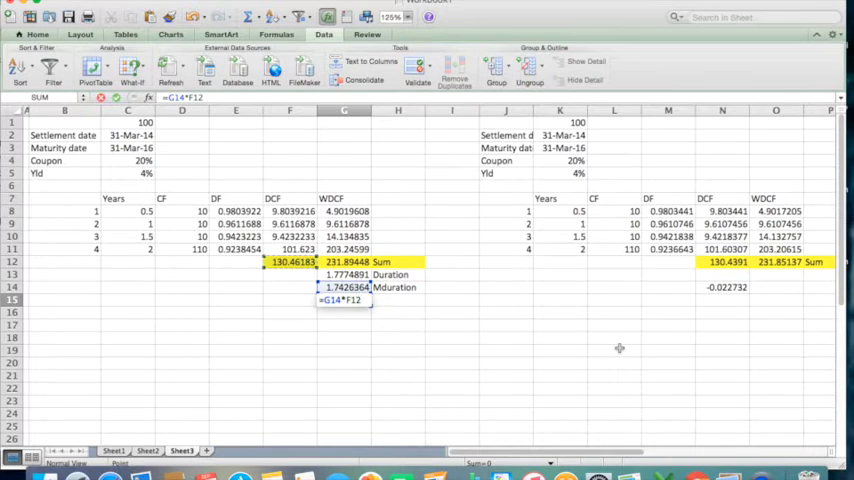
pyautogui.write('/100')
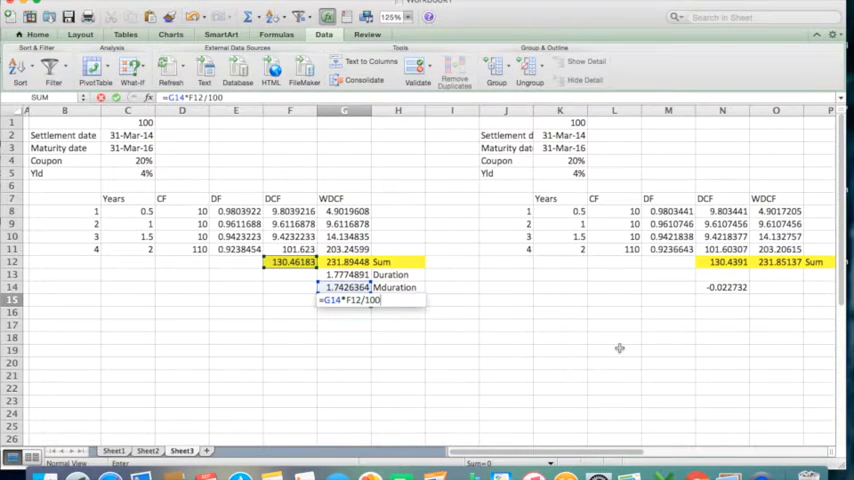
pyautogui.press('Return')
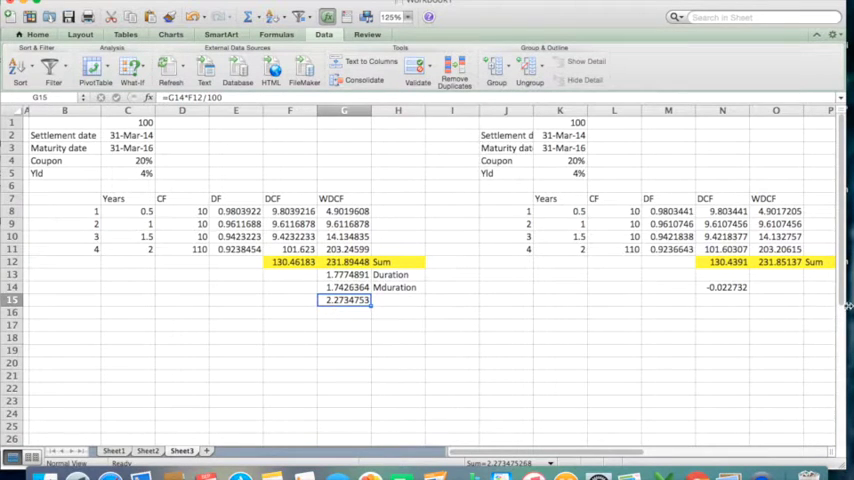
pyautogui.click(409, 300)
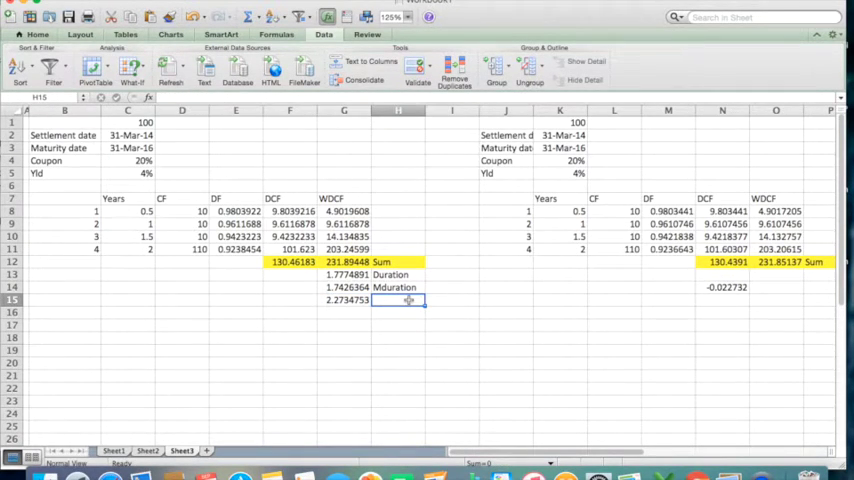
pyautogui.click(355, 300)
pyautogui.click(398, 300)
pyautogui.write('DV01')
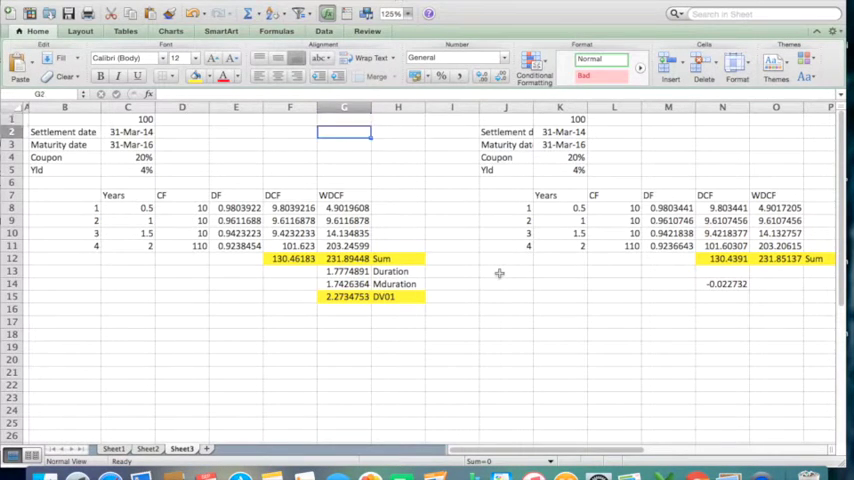
# - Label the result DV01 in H15 and highlight G15:H15 in yellow
pyautogui.press('Down')
pyautogui.press('Down')
pyautogui.press('Down')
pyautogui.press('Down')
pyautogui.press('Down')
pyautogui.press('Down')
pyautogui.press('Down')
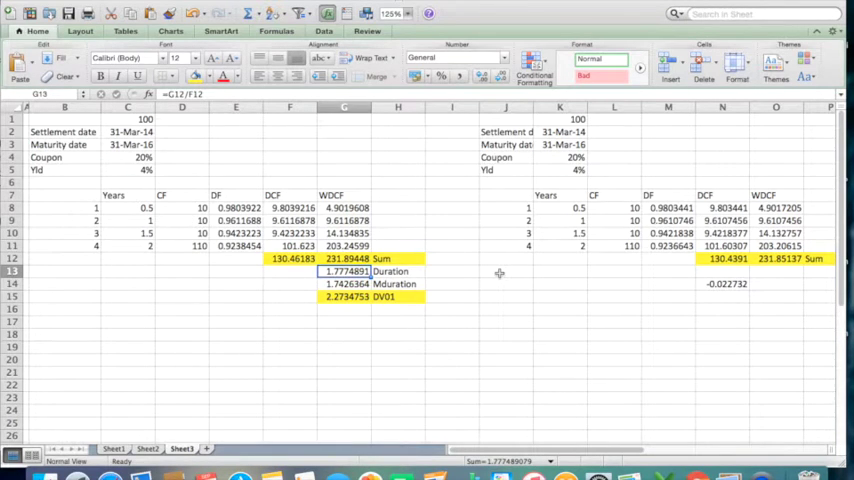
pyautogui.press('Right')
pyautogui.press('Left')
pyautogui.press('Left')
pyautogui.press('Left')
pyautogui.press('Up')
pyautogui.press('Up')
pyautogui.press('Up')
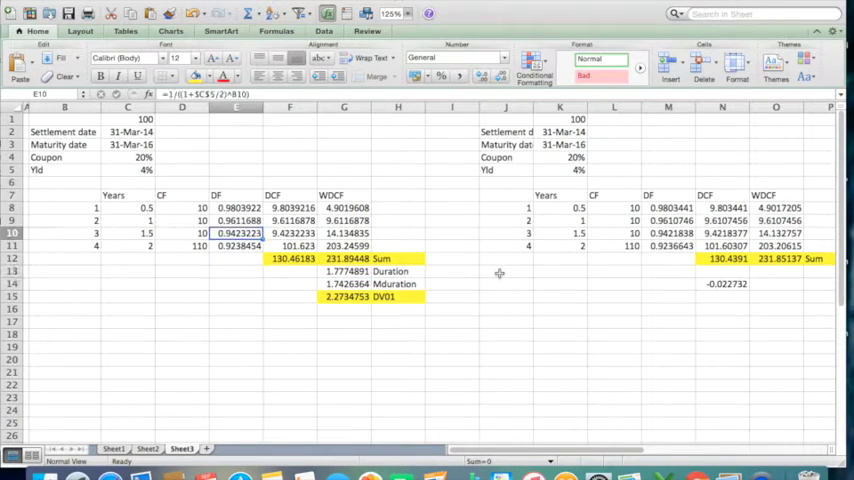
pyautogui.press('Up')
pyautogui.press('Up')
pyautogui.press('Up')
pyautogui.press('Up')
pyautogui.press('Up')
pyautogui.press('Up')
pyautogui.press('Up')
pyautogui.press('Up')
# - Copy the original bond table A1:H15 and add a blank Sheet4
pyautogui.hotkey('shift', 'Left')
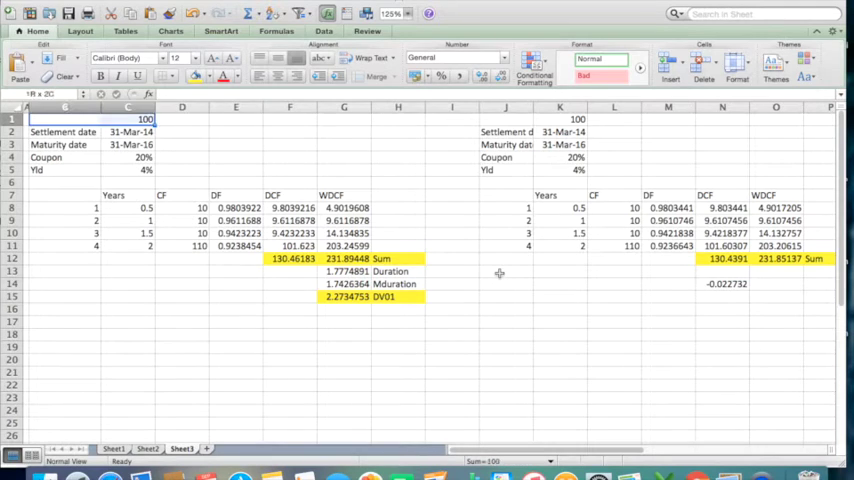
pyautogui.hotkey('shift', 'Left')
pyautogui.hotkey('shift', 'Left')
pyautogui.hotkey('shift', 'Left')
pyautogui.hotkey('shift', 'Right')
pyautogui.hotkey('shift', 'Right')
pyautogui.hotkey('shift', 'Down')
pyautogui.hotkey('shift', 'Down')
pyautogui.hotkey('shift', 'Down')
pyautogui.hotkey('shift', 'Down')
pyautogui.hotkey('shift', 'Down')
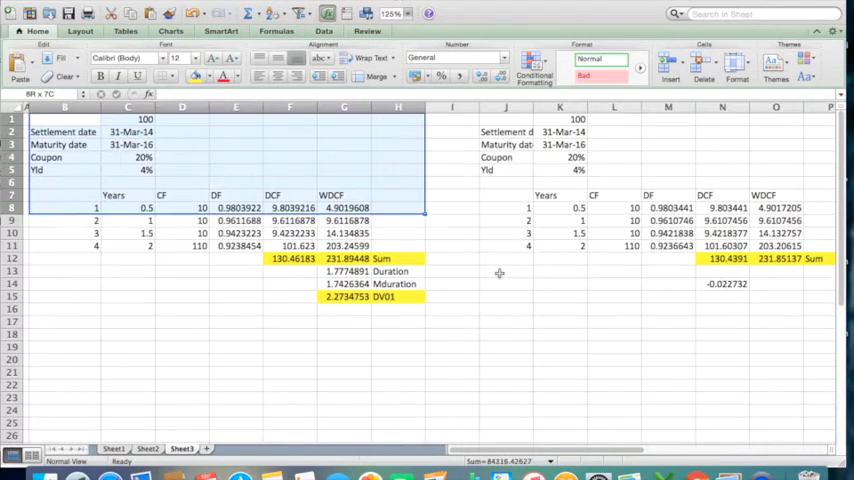
pyautogui.hotkey('shift', 'Down')
pyautogui.hotkey('shift', 'Down')
pyautogui.hotkey('shift', 'Down')
pyautogui.hotkey('shift', 'Down')
pyautogui.hotkey('ctrl', 'c')
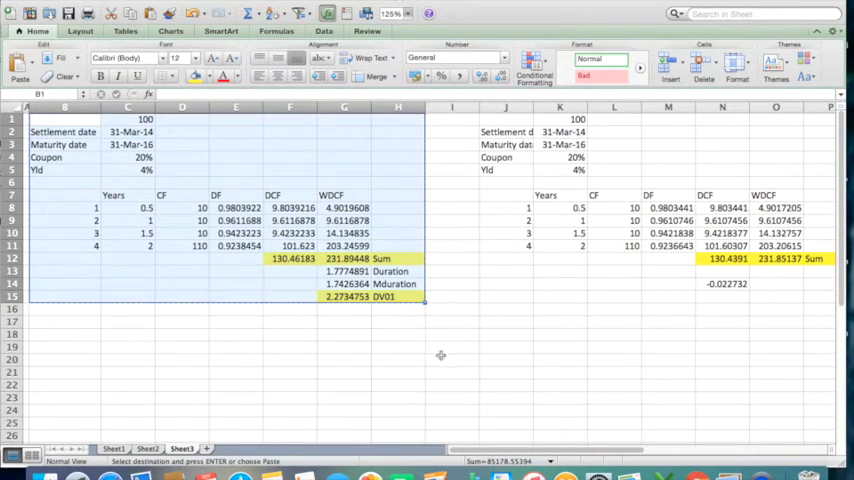
pyautogui.click(207, 448)
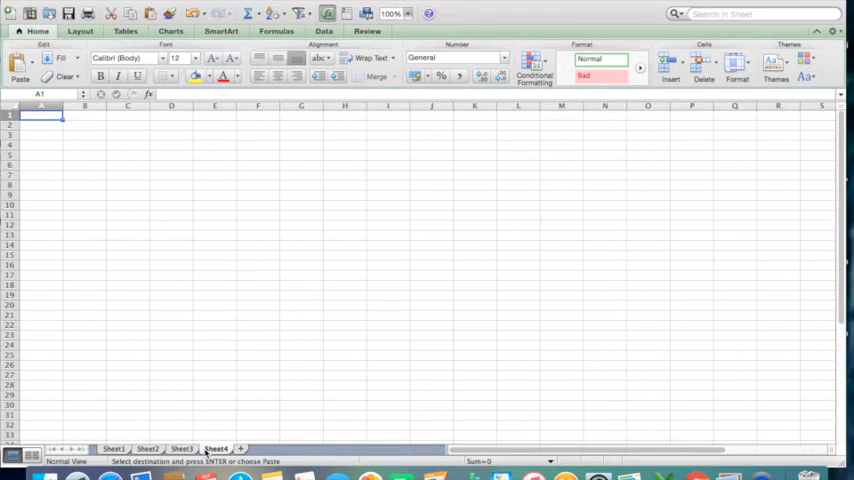
# - Paste the bond table at B1 on Sheet4, zoom to 125% and AutoFit column B
pyautogui.press('Right')
pyautogui.hotkey('ctrl', 'v')
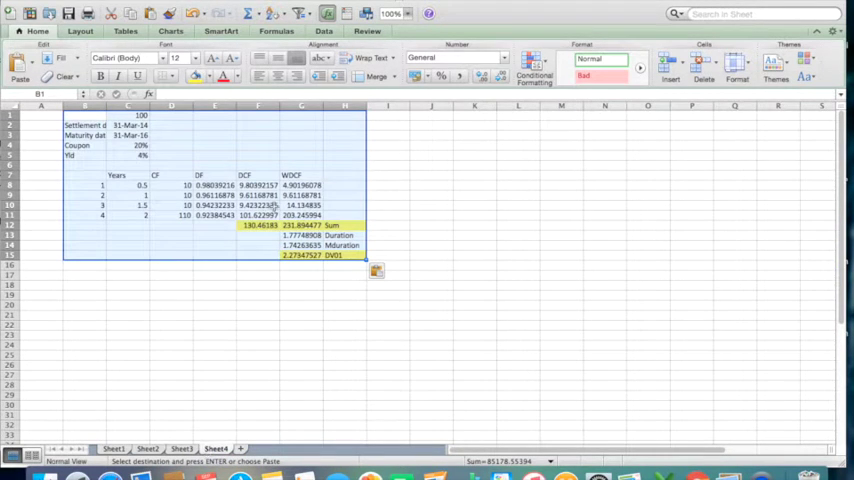
pyautogui.click(408, 13)
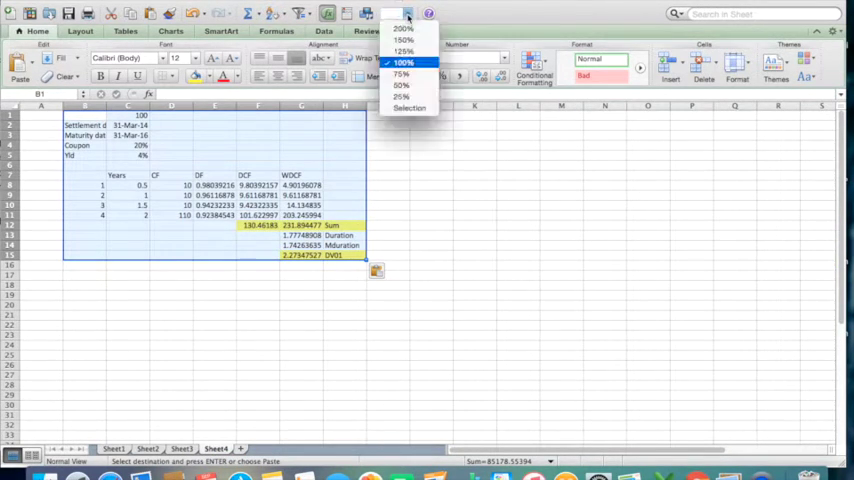
pyautogui.click(403, 50)
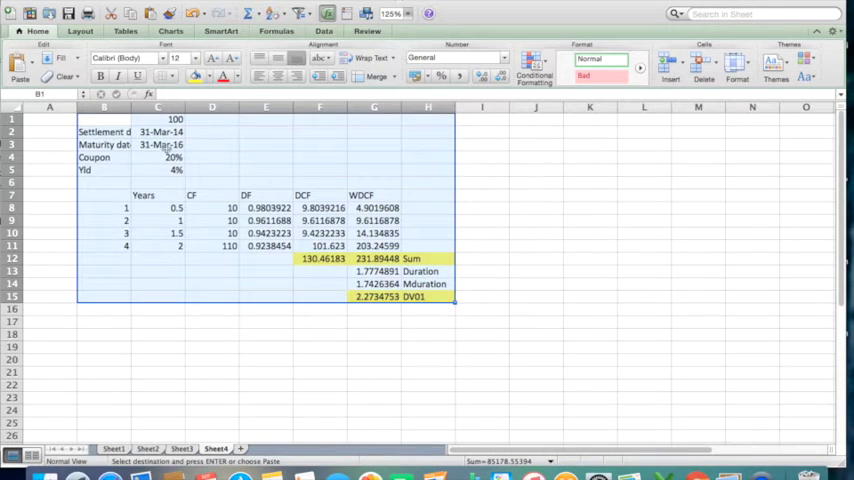
pyautogui.doubleClick(133, 108)
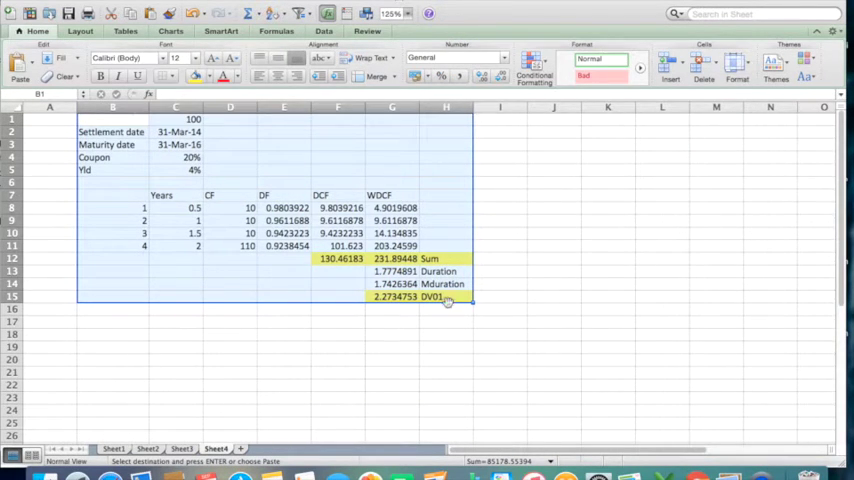
pyautogui.click(408, 271)
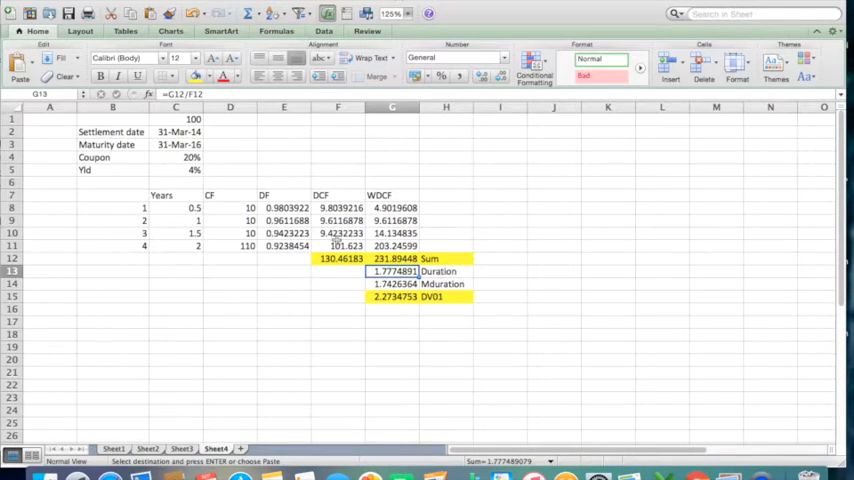
pyautogui.click(506, 133)
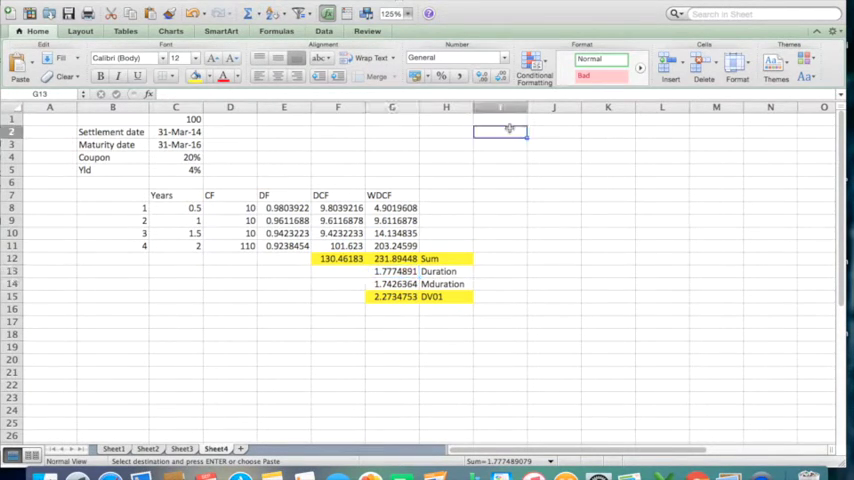
# - Enter the Year row from I1: Year, 0.5, 1, 1.5, 2
pyautogui.click(508, 122)
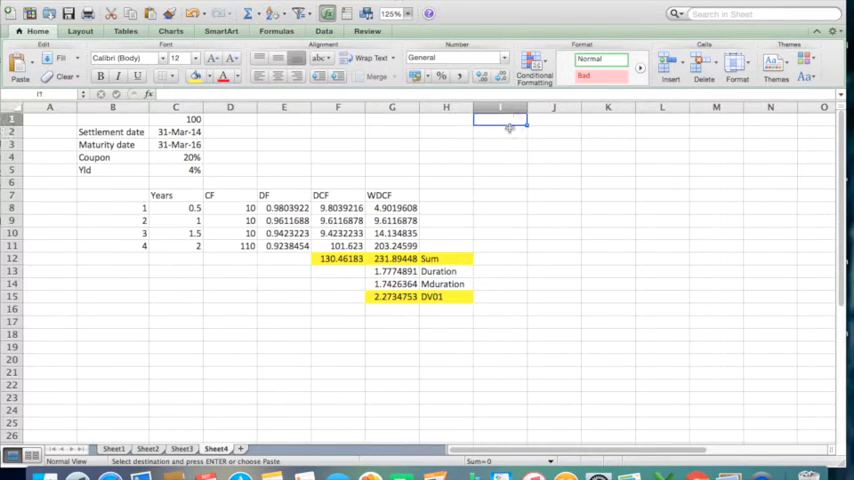
pyautogui.write('Year')
pyautogui.press('Tab')
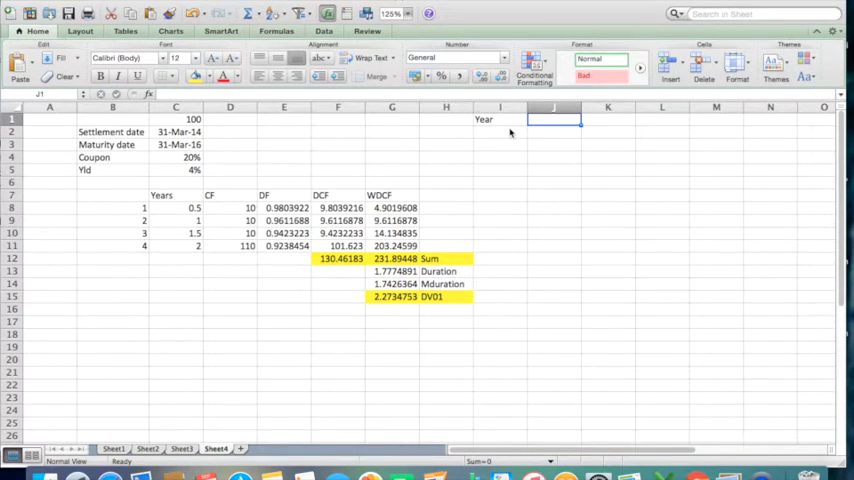
pyautogui.write('0.5')
pyautogui.press('Tab')
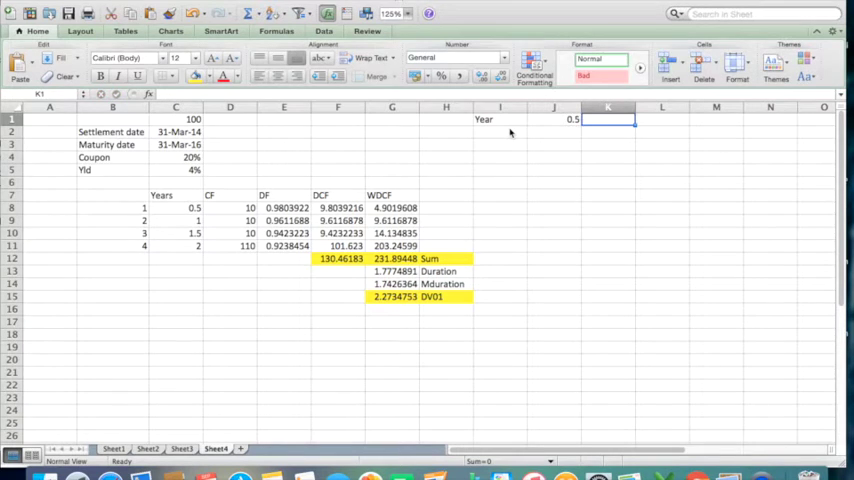
pyautogui.write('1')
pyautogui.press('Tab')
pyautogui.write('1')
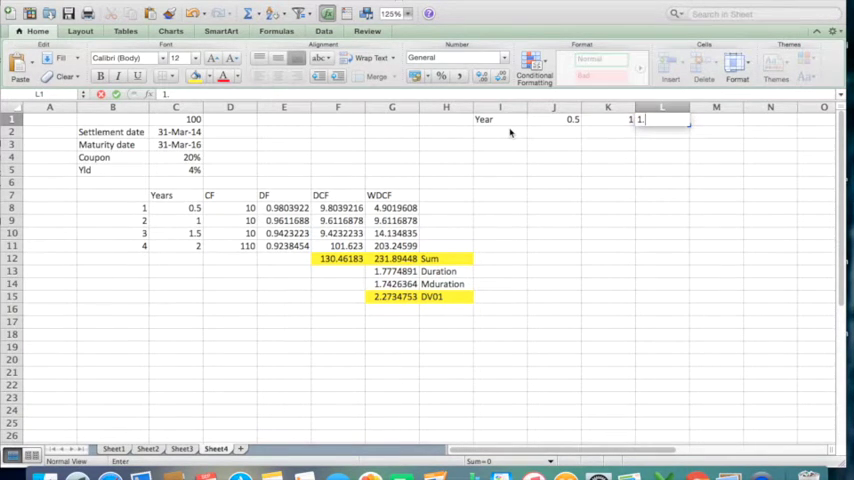
pyautogui.press('Tab')
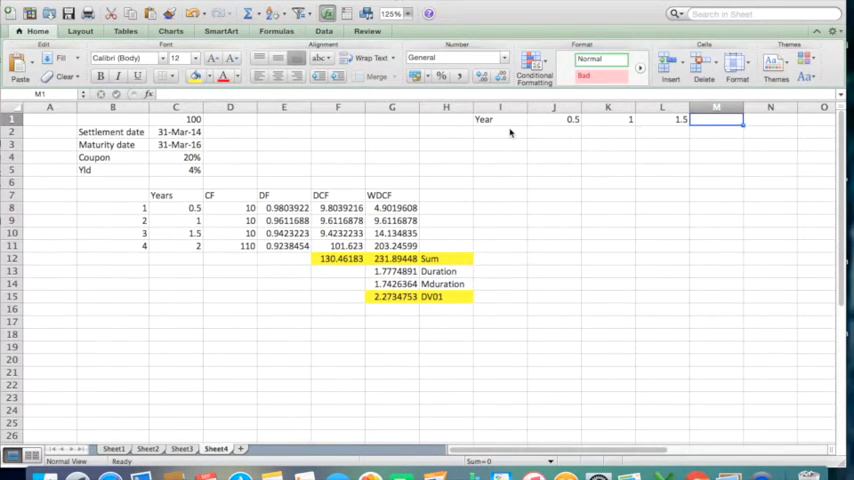
pyautogui.press('Tab')
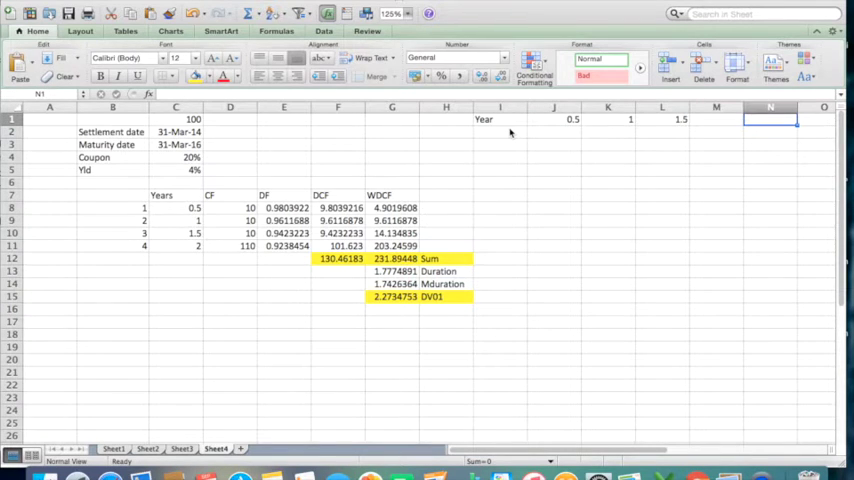
pyautogui.press('Tab')
pyautogui.write('2')
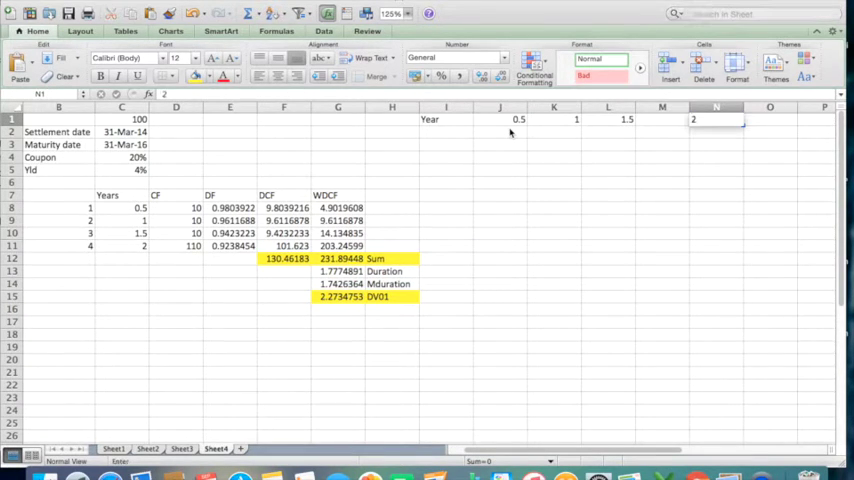
pyautogui.press('Return')
# - Enter the cash flows 10, 10, 10, 110 under the years and a PV row label in I3
pyautogui.click(509, 124)
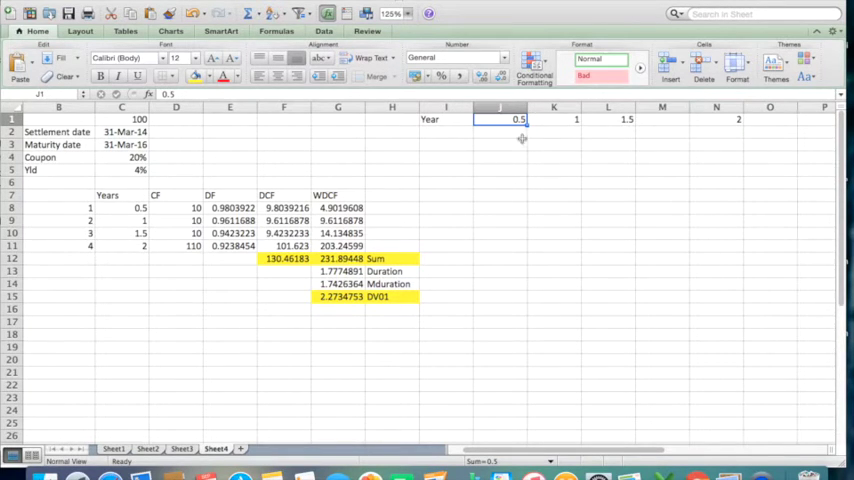
pyautogui.press('Return')
pyautogui.write('10')
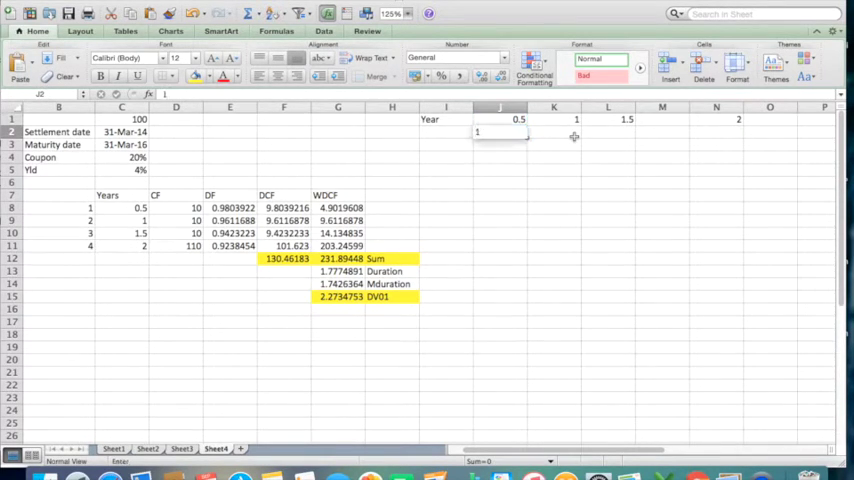
pyautogui.click(576, 143)
pyautogui.click(555, 132)
pyautogui.write('10')
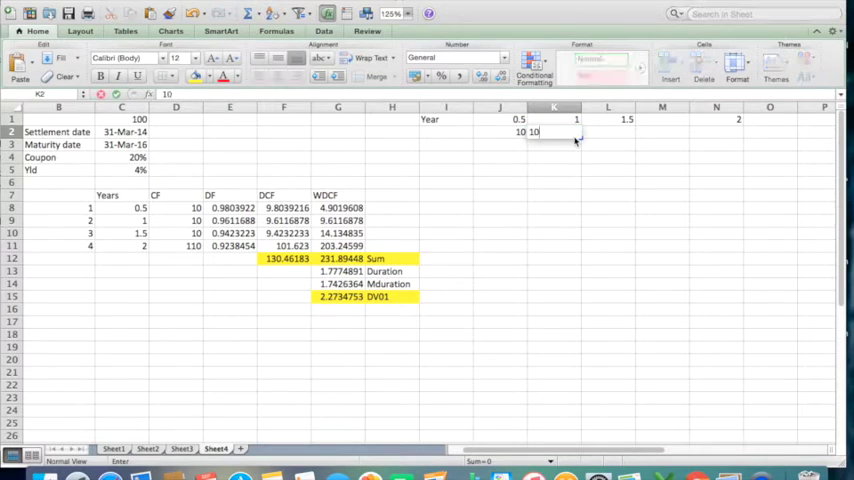
pyautogui.press('Tab')
pyautogui.write('10')
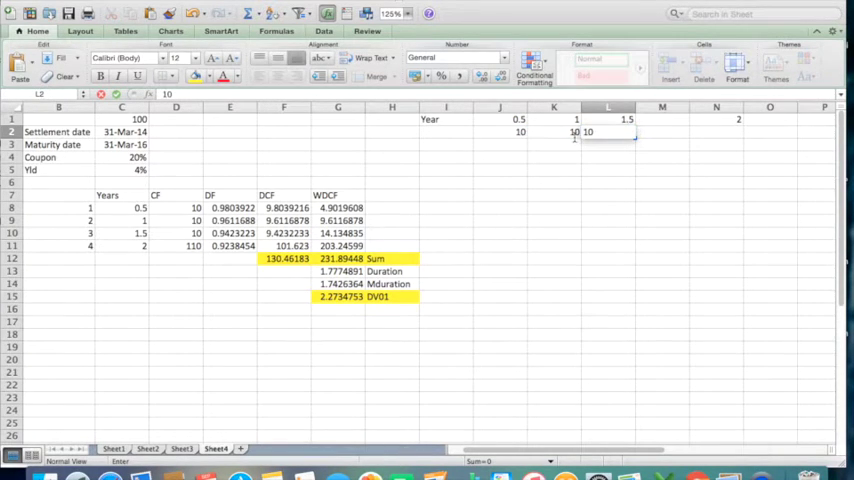
pyautogui.press('Tab')
pyautogui.press('Tab')
pyautogui.write('110')
pyautogui.press('Return')
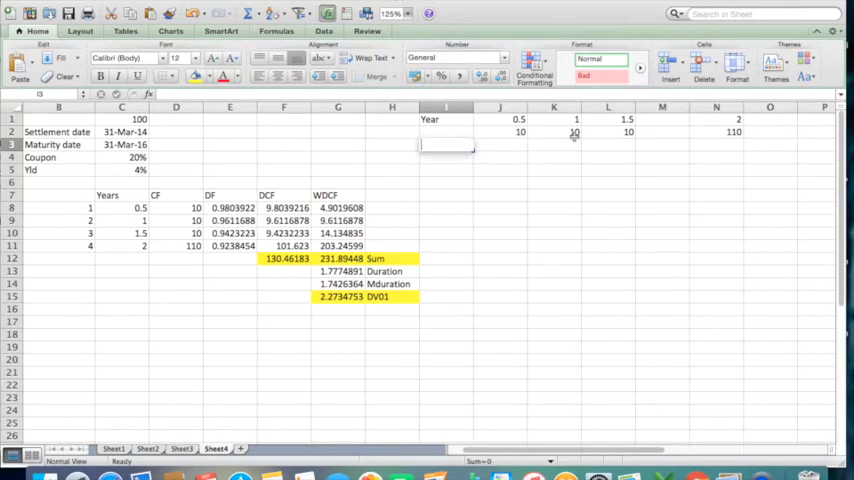
pyautogui.write('PV')
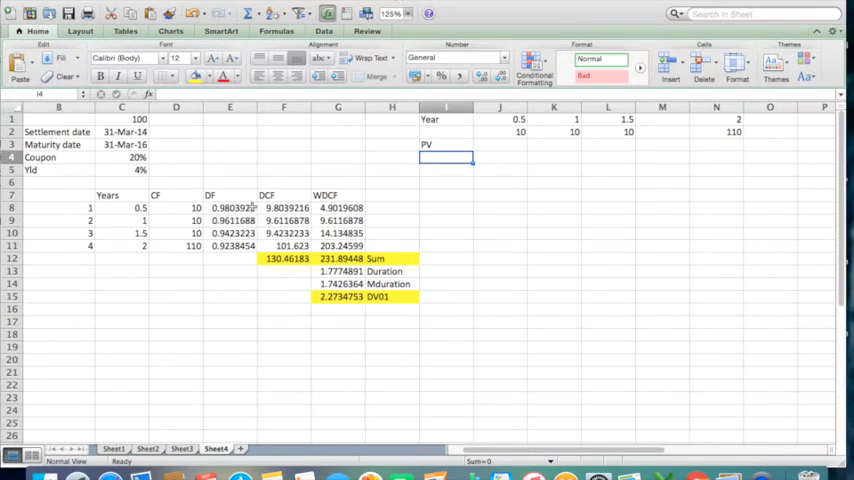
# - Link the 0.5-year PV to the first discounted cash flow F8 (9.8039216)
pyautogui.click(232, 208)
pyautogui.click(284, 208)
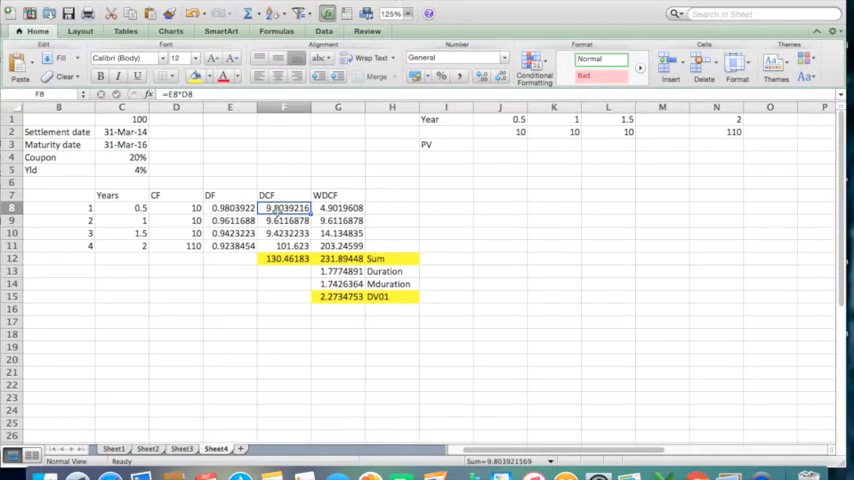
pyautogui.press('Right')
pyautogui.press('Right')
pyautogui.press('Right')
pyautogui.press('Right')
pyautogui.press('Up')
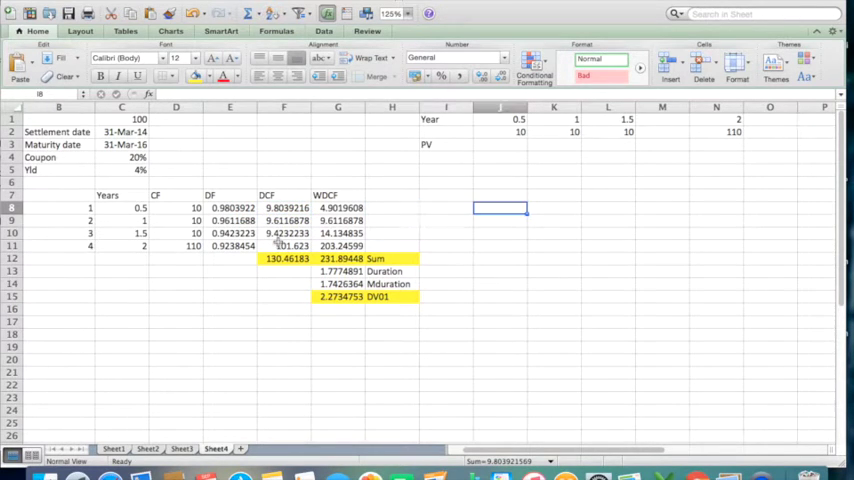
pyautogui.press('Up')
pyautogui.press('Up')
pyautogui.press('Up')
pyautogui.write('=')
pyautogui.press('Left')
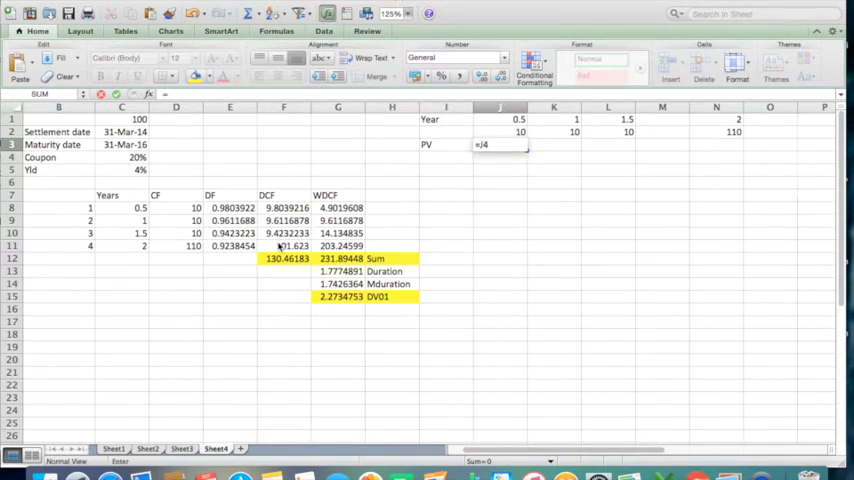
pyautogui.press('Down')
pyautogui.press('Down')
pyautogui.press('Left')
pyautogui.press('Down')
pyautogui.press('Down')
pyautogui.press('Left')
pyautogui.press('Left')
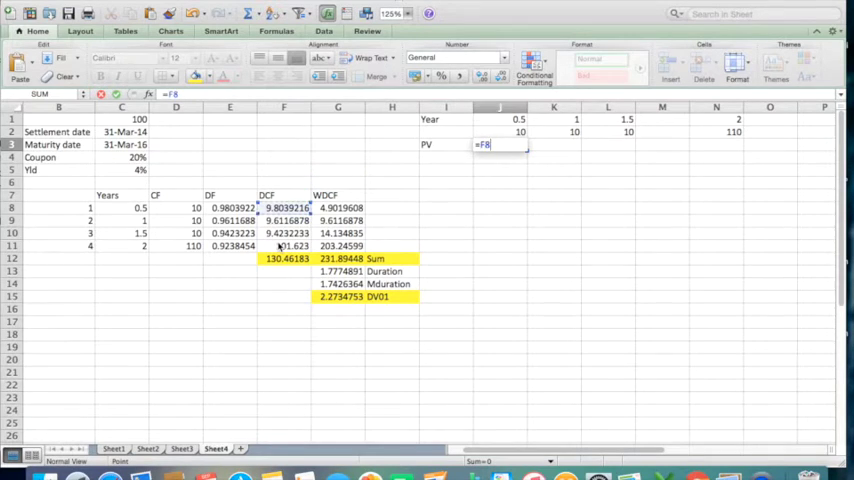
pyautogui.press('Tab')
pyautogui.write('=')
# - Link the year-1 and 1.5-year PVs to F9 and F10 (9.6116878, 9.4232233)
pyautogui.press('Down')
pyautogui.press('Down')
pyautogui.press('Down')
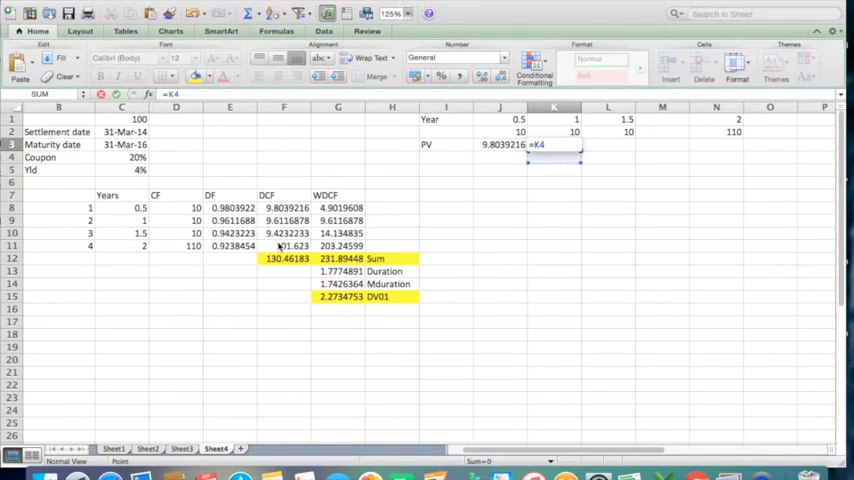
pyautogui.press('Down')
pyautogui.press('Left')
pyautogui.press('Left')
pyautogui.press('Left')
pyautogui.press('Left')
pyautogui.press('Down')
pyautogui.press('Left')
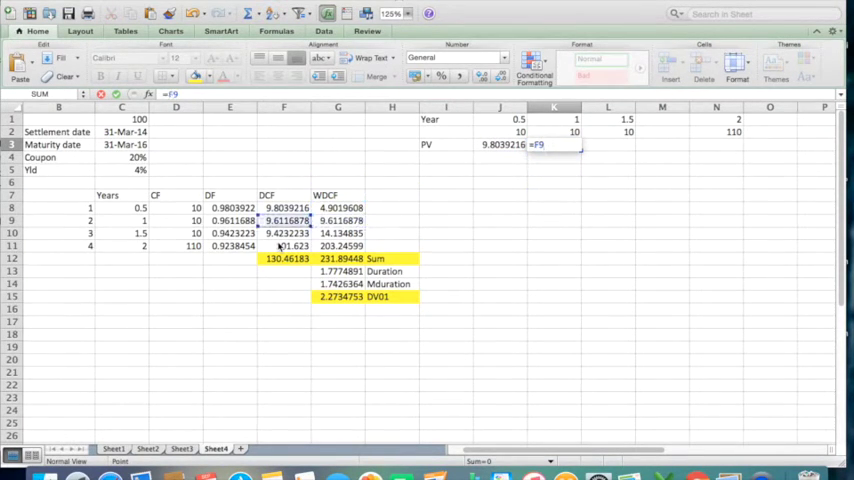
pyautogui.press('Down')
pyautogui.press('Return')
pyautogui.press('Up')
pyautogui.write('=')
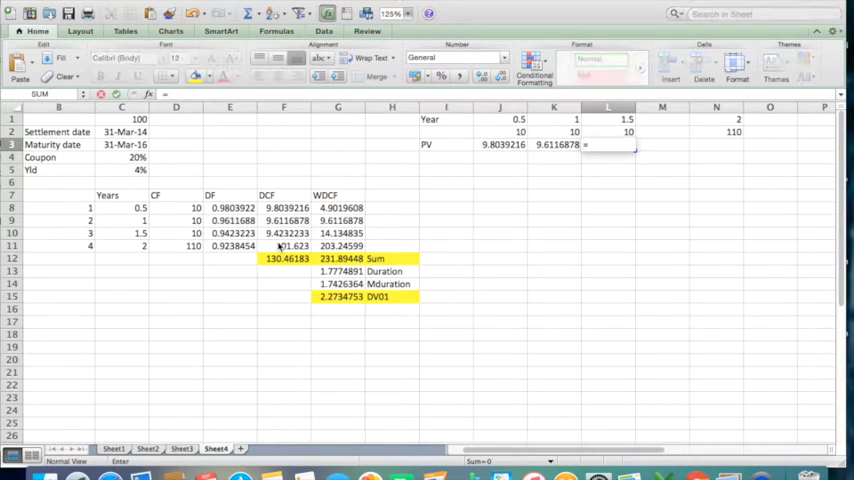
pyautogui.press('Down')
pyautogui.press('Down')
pyautogui.press('Down')
pyautogui.press('Down')
pyautogui.press('Down')
pyautogui.press('Down')
pyautogui.press('Left')
pyautogui.press('Left')
pyautogui.press('Left')
pyautogui.press('Left')
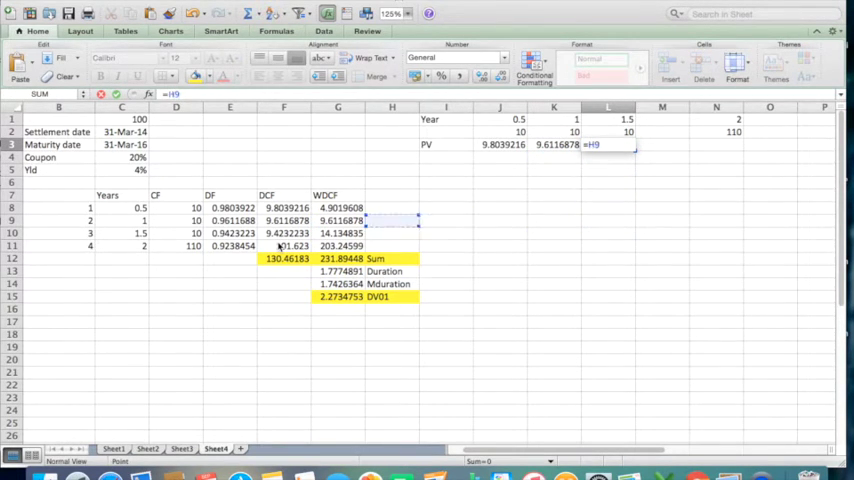
pyautogui.press('Left')
pyautogui.press('Left')
pyautogui.press('Down')
pyautogui.press('Tab')
# - Link the year-2 PV to the final discounted cash flow F11 (101.623), ending at H1
pyautogui.press('Right')
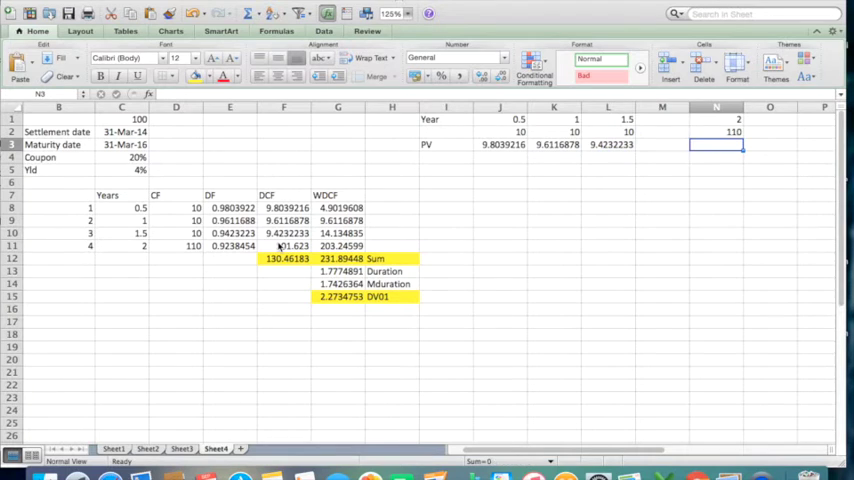
pyautogui.write('=')
pyautogui.press('Down')
pyautogui.press('Down')
pyautogui.press('Down')
pyautogui.press('Down')
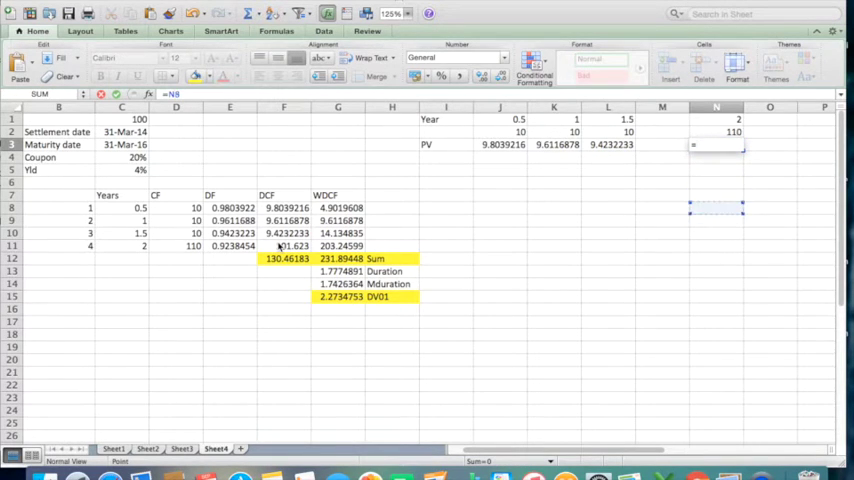
pyautogui.press('Down')
pyautogui.press('Down')
pyautogui.press('Left')
pyautogui.press('Left')
pyautogui.press('Left')
pyautogui.press('Left')
pyautogui.press('Left')
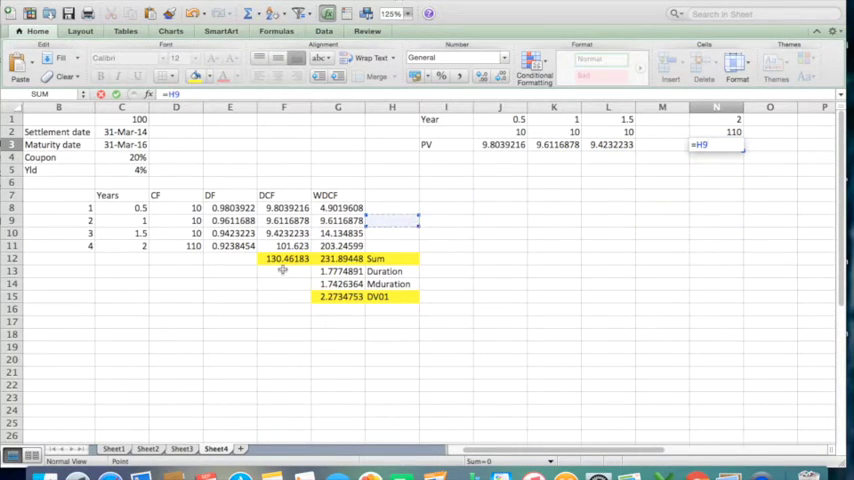
pyautogui.press('Left')
pyautogui.press('Left')
pyautogui.press('Left')
pyautogui.press('Down')
pyautogui.press('Down')
pyautogui.press('Return')
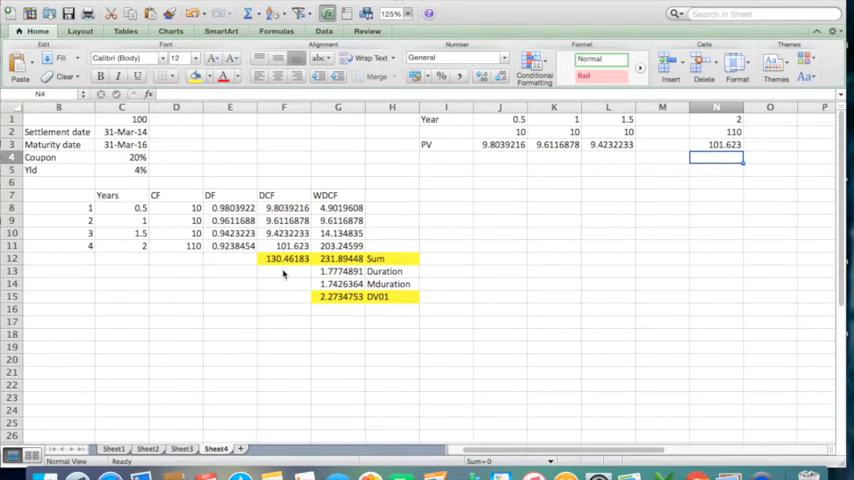
pyautogui.press('Left')
pyautogui.press('Left')
pyautogui.press('Left')
pyautogui.press('Left')
pyautogui.press('Up')
pyautogui.press('Left')
pyautogui.press('Up')
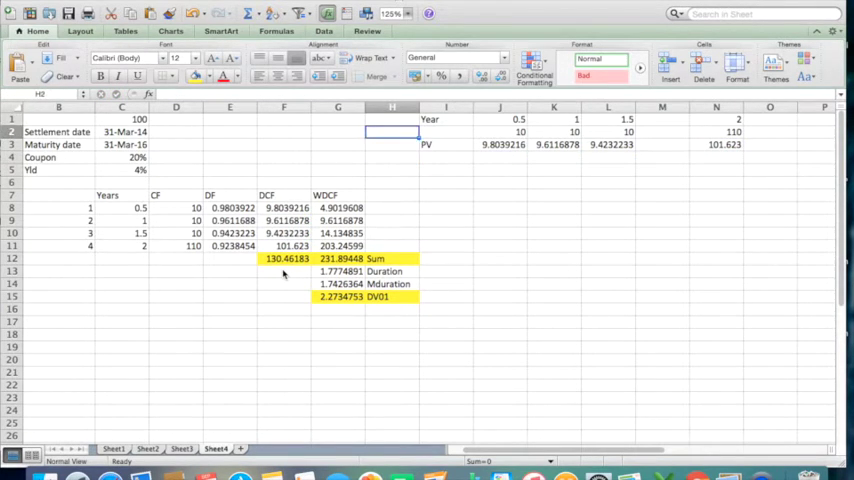
pyautogui.press('Up')
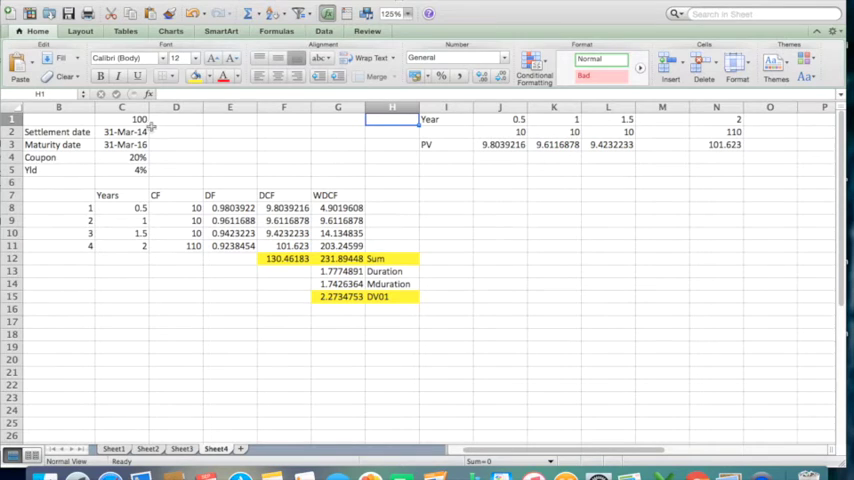
pyautogui.write('-100')
# - Enter the initial outlay -100 in H1 at the start of the timeline
pyautogui.press('Return')
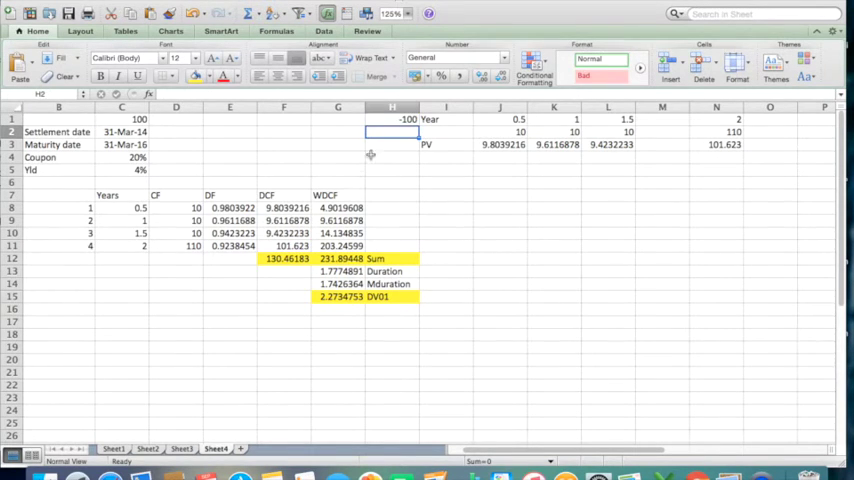
pyautogui.click(400, 120)
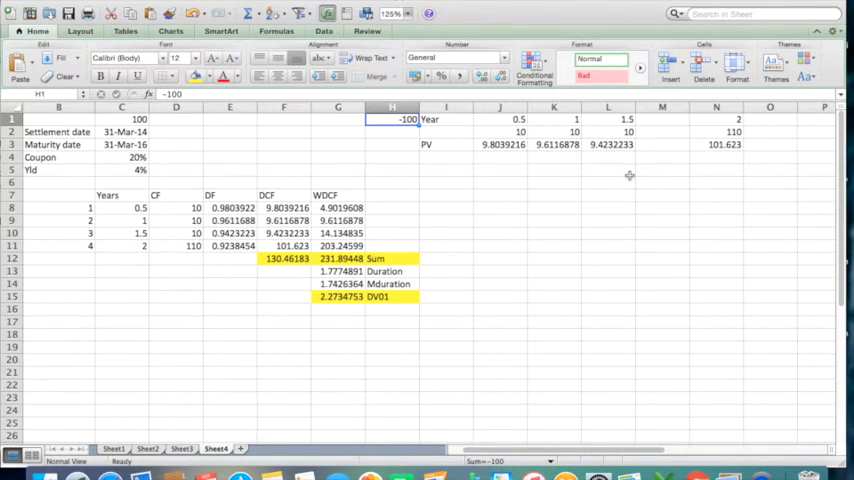
pyautogui.click(496, 145)
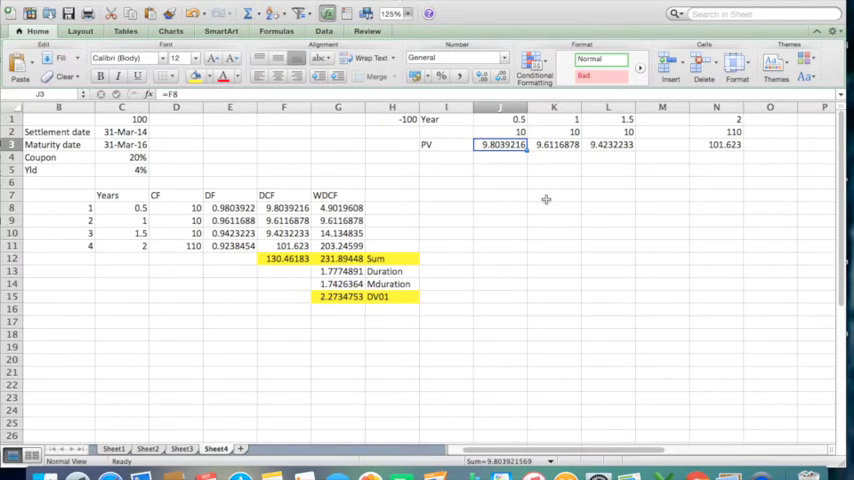
pyautogui.keyDown('shift'); pyautogui.click(556, 148); pyautogui.keyUp('shift')
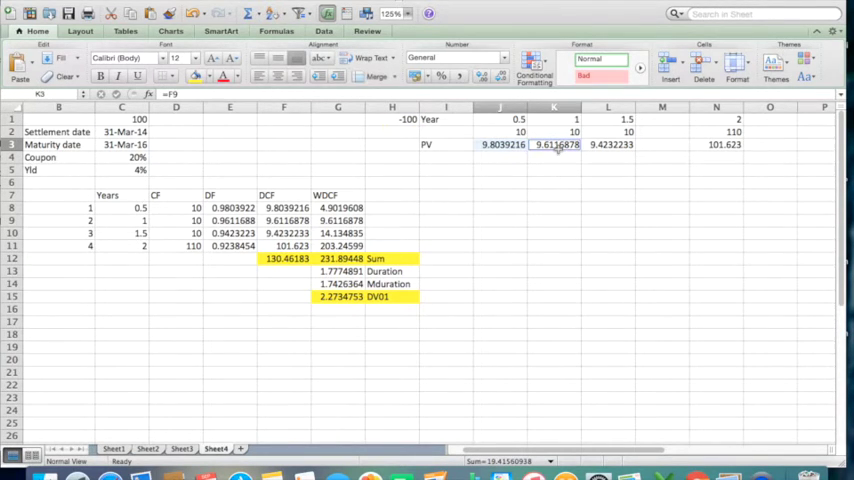
pyautogui.keyDown('shift'); pyautogui.click(603, 147); pyautogui.keyUp('shift')
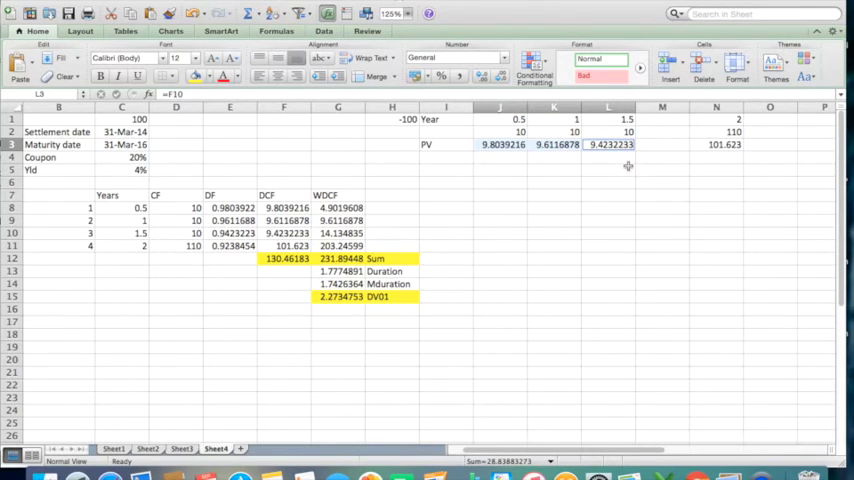
pyautogui.keyDown('super'); pyautogui.click(722, 146); pyautogui.keyUp('super')
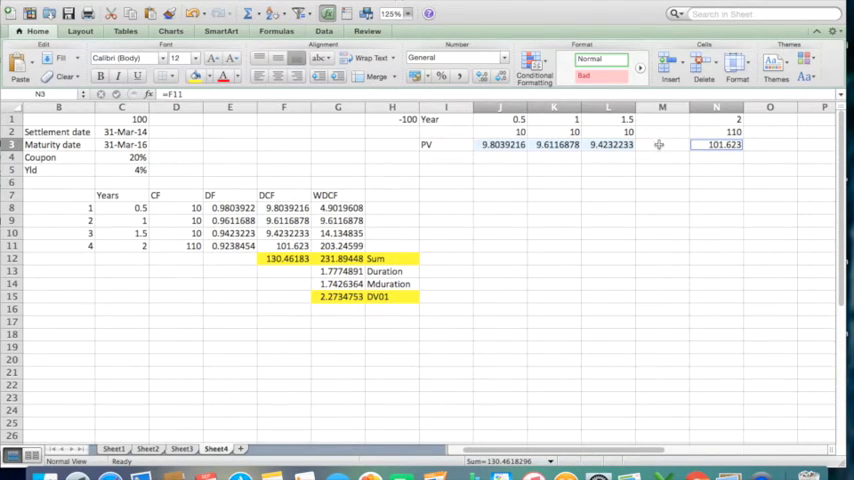
pyautogui.click(658, 146)
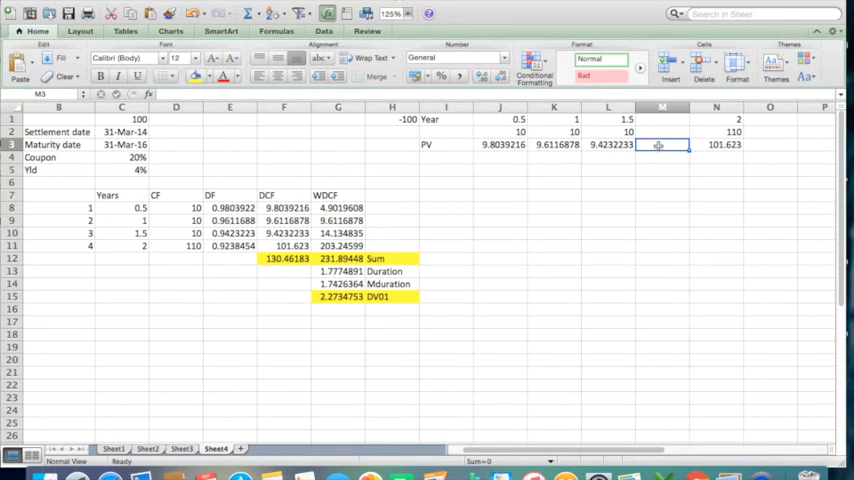
pyautogui.moveTo(500, 145); pyautogui.dragTo(604, 146)
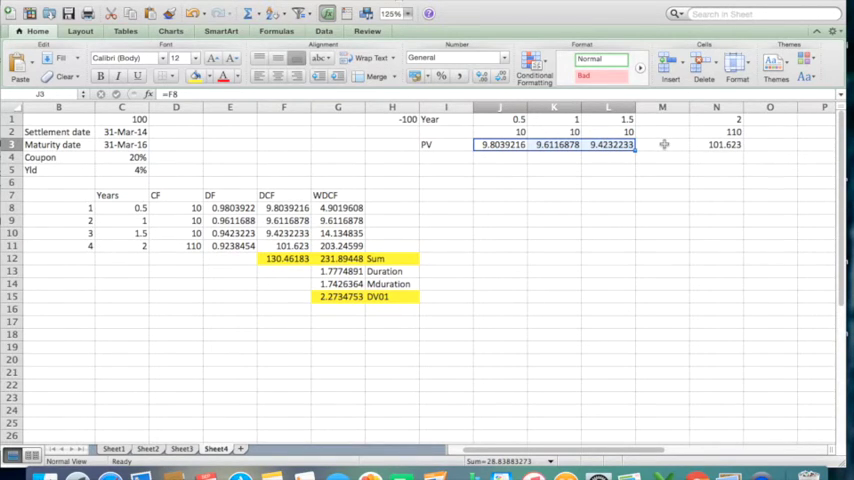
pyautogui.click(664, 145)
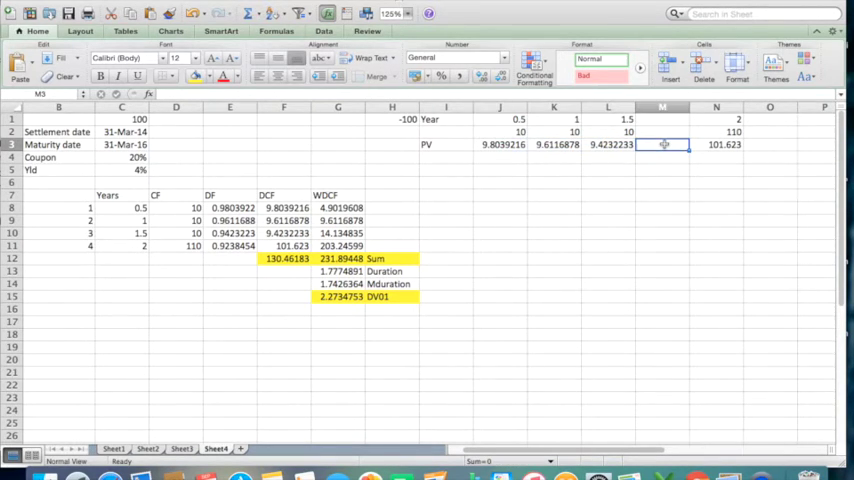
pyautogui.press('Up')
pyautogui.press('Up')
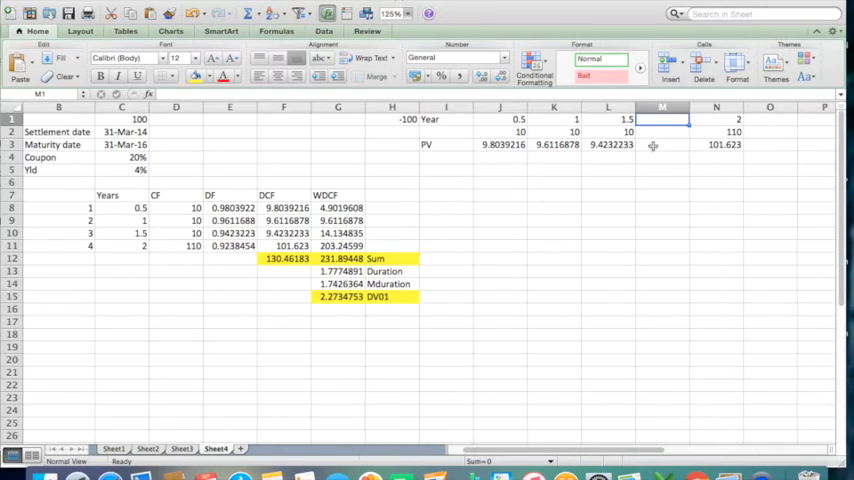
pyautogui.click(652, 145)
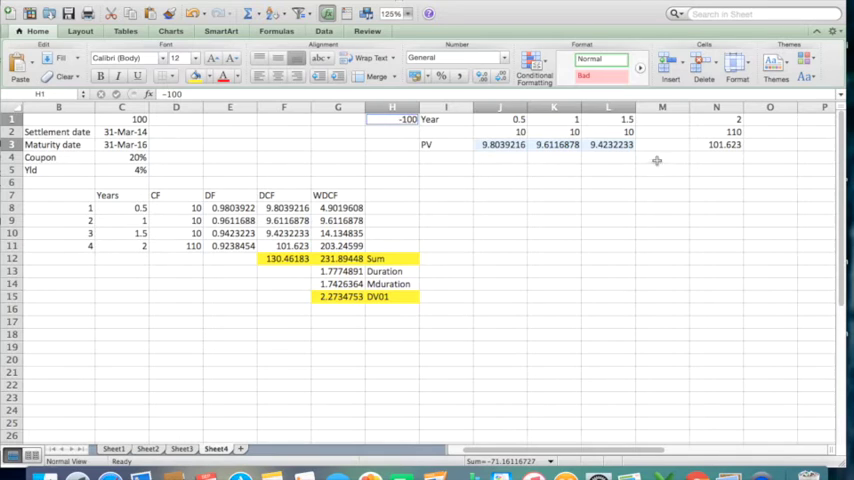
# - Enter 71.16 in M3 as the PV still needed between the 1.5- and 2-year payments
pyautogui.click(657, 146)
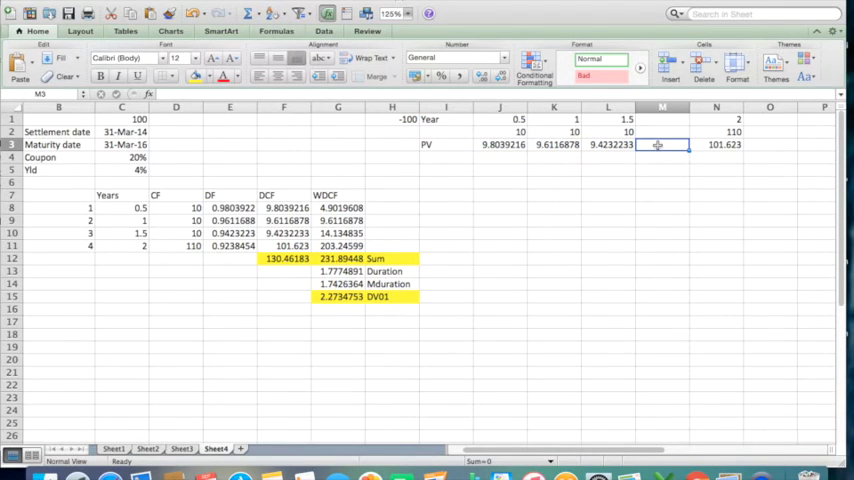
pyautogui.write('71.16')
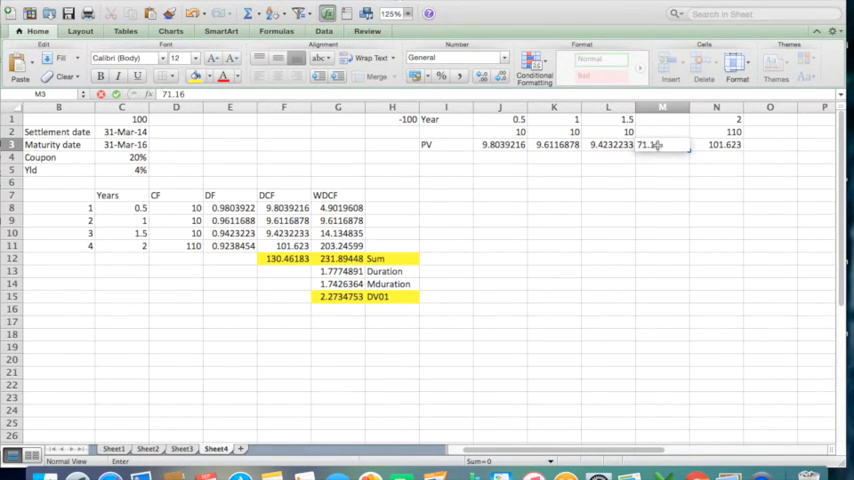
pyautogui.press('Return')
pyautogui.click(658, 146)
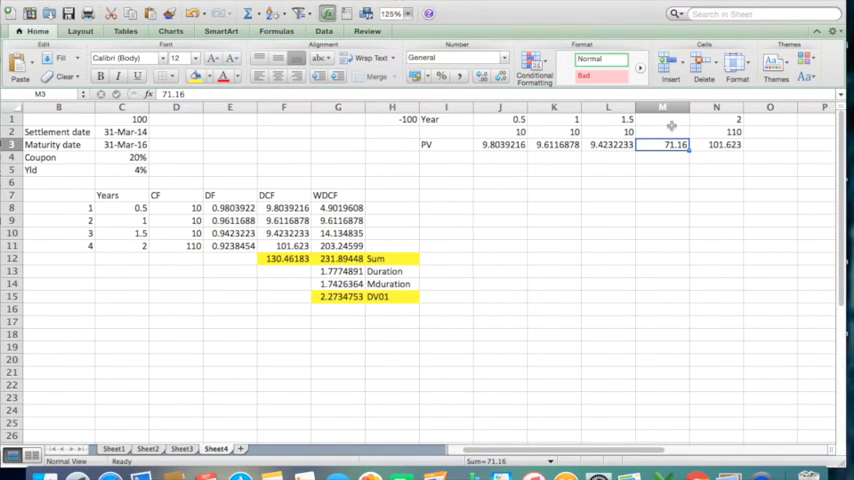
pyautogui.click(670, 121)
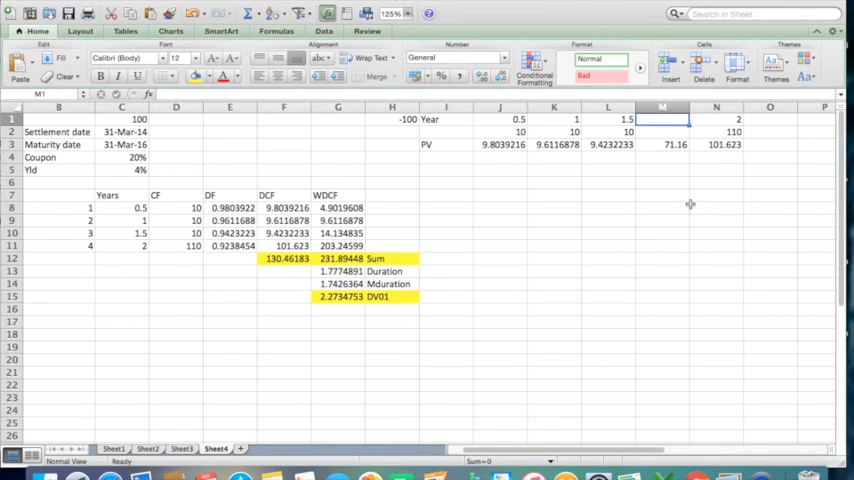
# - Enter 1.77 in M1 as the payback year and check the PVs net the -100 outlay to zero
pyautogui.press('Down')
pyautogui.press('Down')
pyautogui.press('Up')
pyautogui.press('Up')
pyautogui.write('1.')
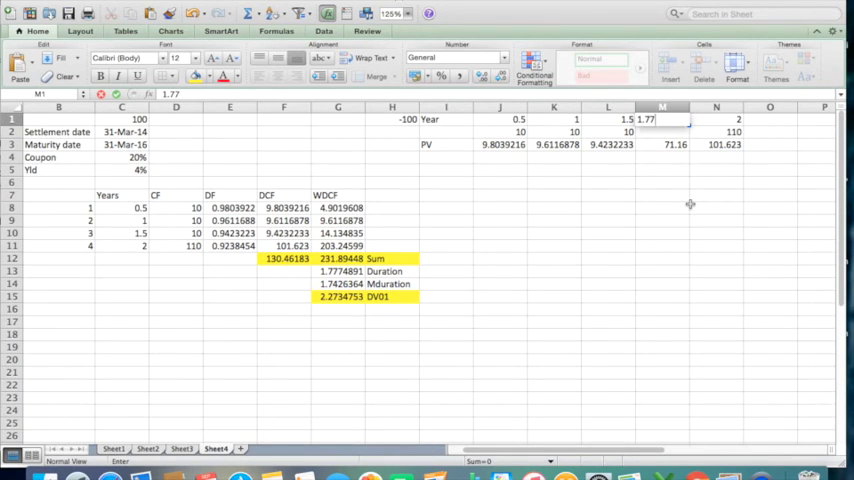
pyautogui.press('Return')
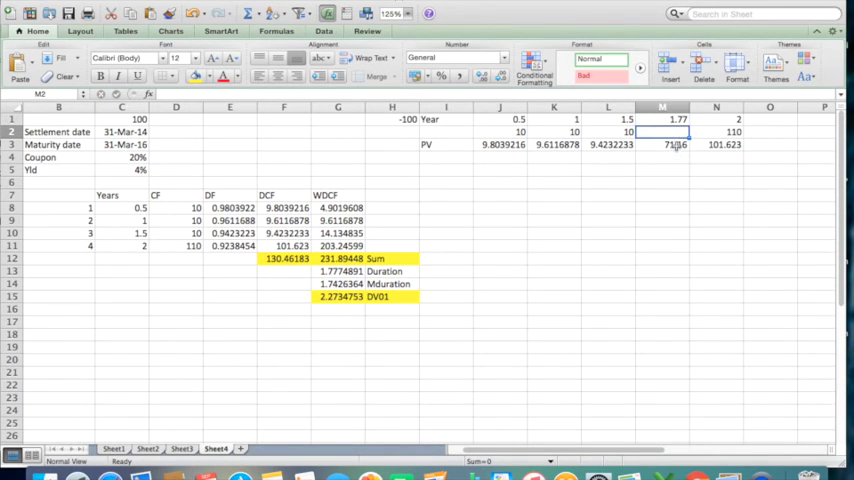
pyautogui.moveTo(675, 145); pyautogui.dragTo(508, 145)
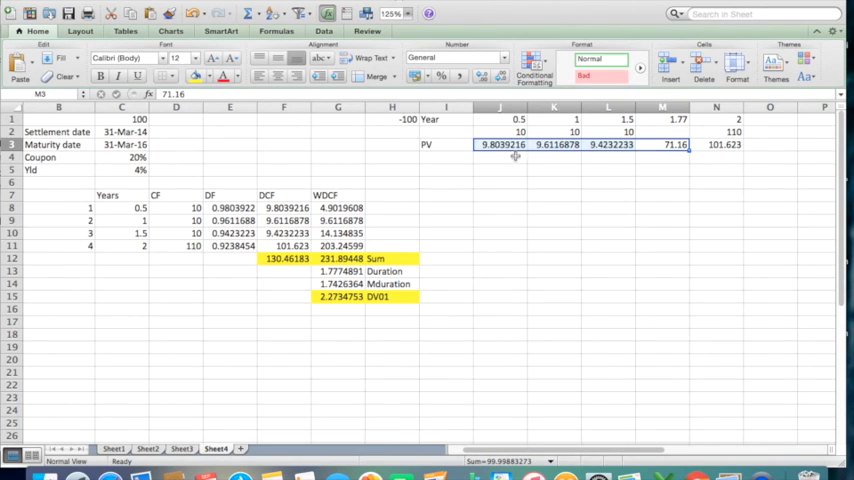
pyautogui.keyDown('super'); pyautogui.click(392, 119); pyautogui.keyUp('super')
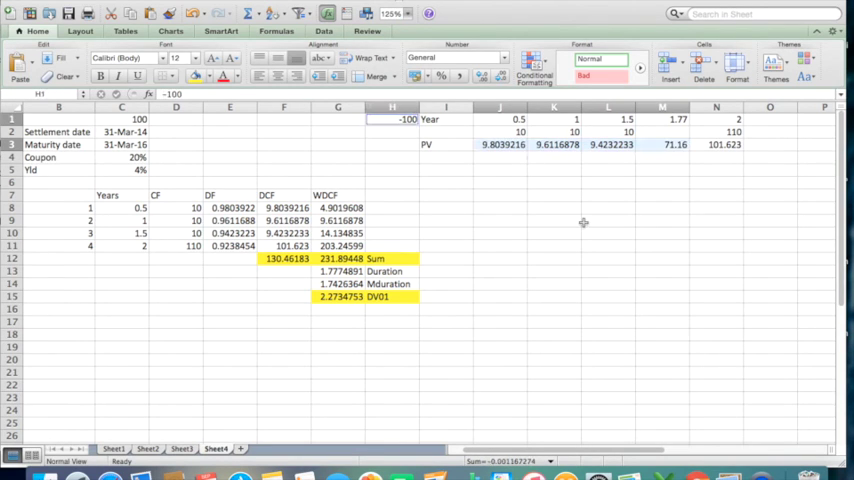
pyautogui.click(677, 119)
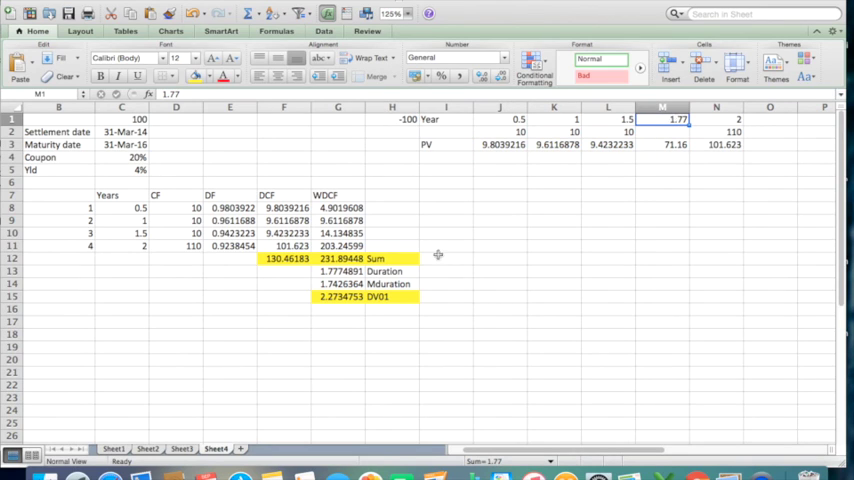